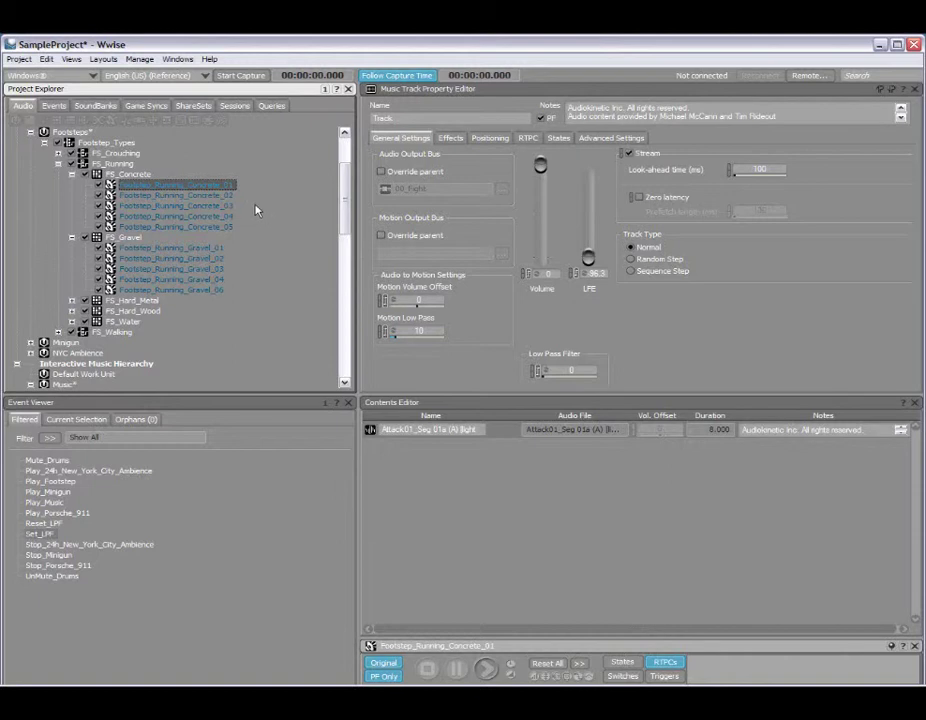
# Step: Play Footstep_Running_Concrete_03 and step down through the following concrete and gravel variations
pyautogui.click(233, 196)
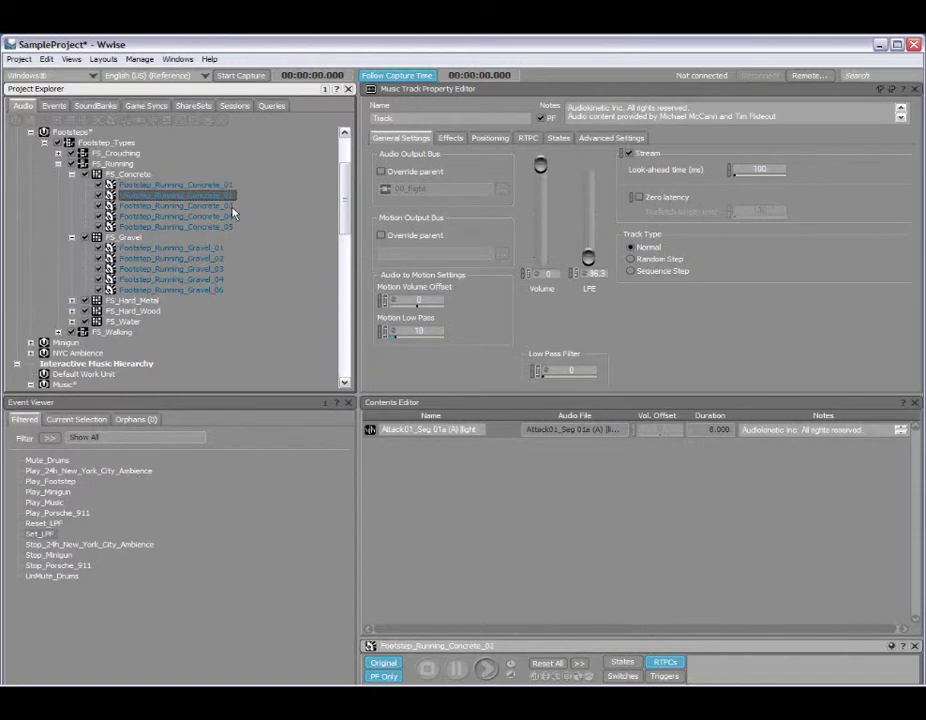
pyautogui.click(231, 206)
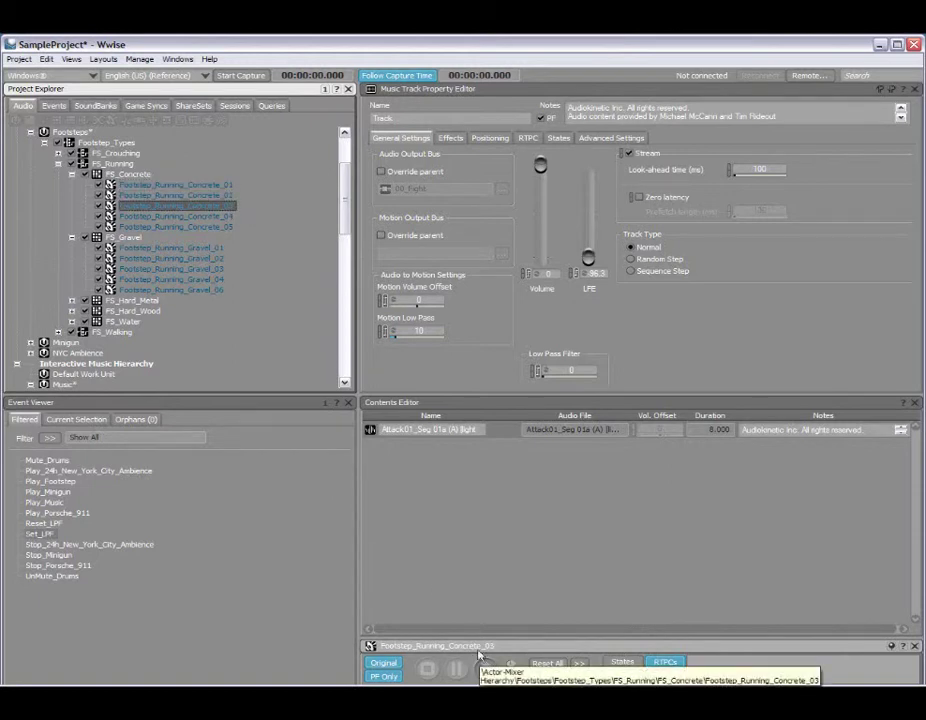
pyautogui.press('space')
pyautogui.press('Down')
pyautogui.press('Down')
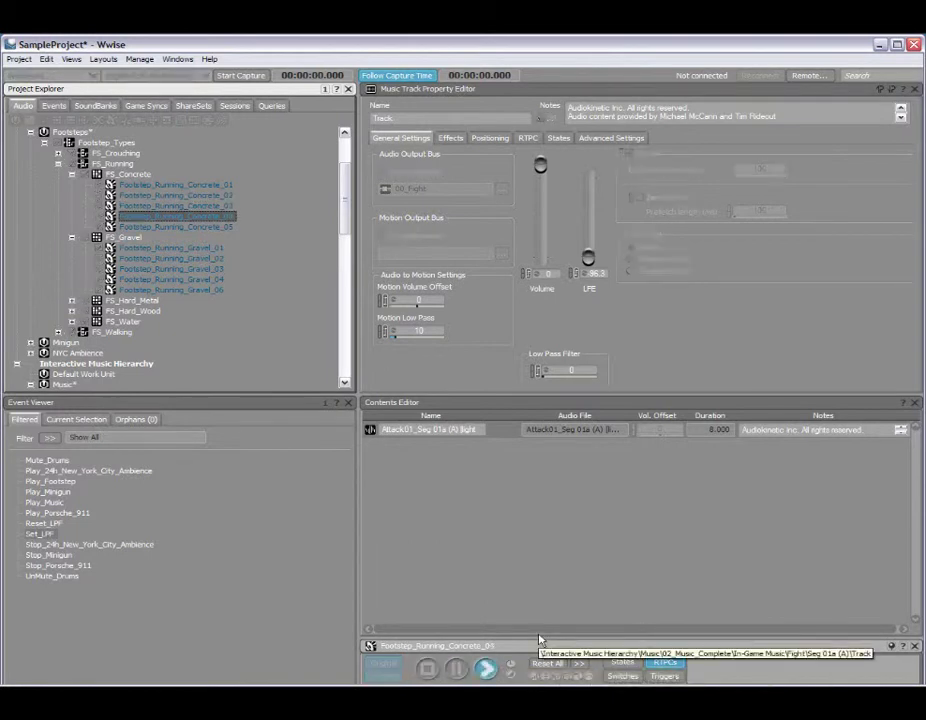
pyautogui.press('Down')
pyautogui.press('Down')
pyautogui.press('Down')
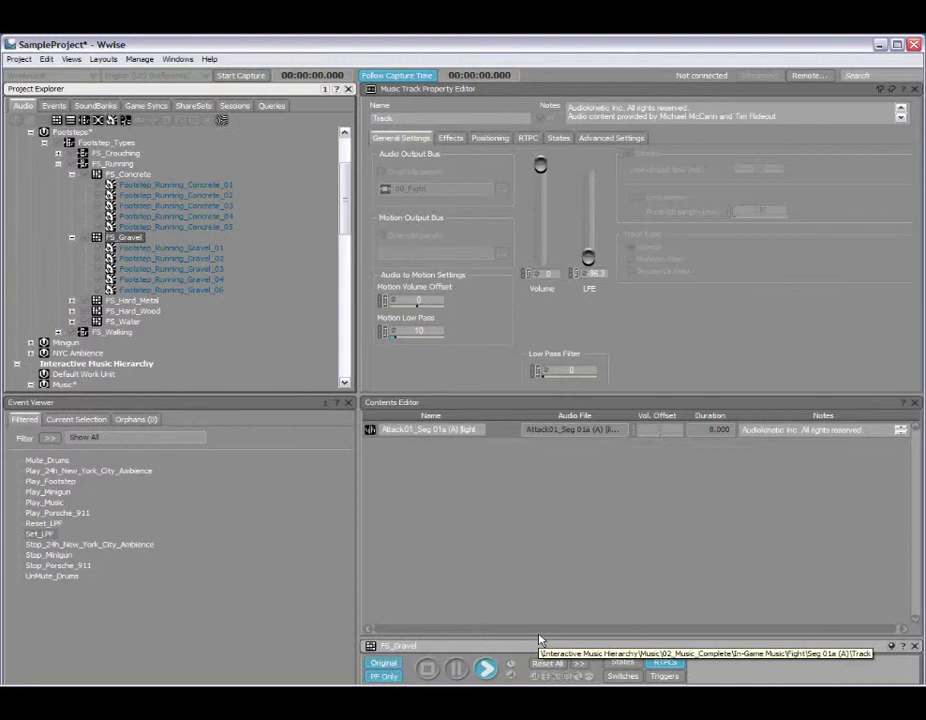
pyautogui.press('Down')
pyautogui.press('Down')
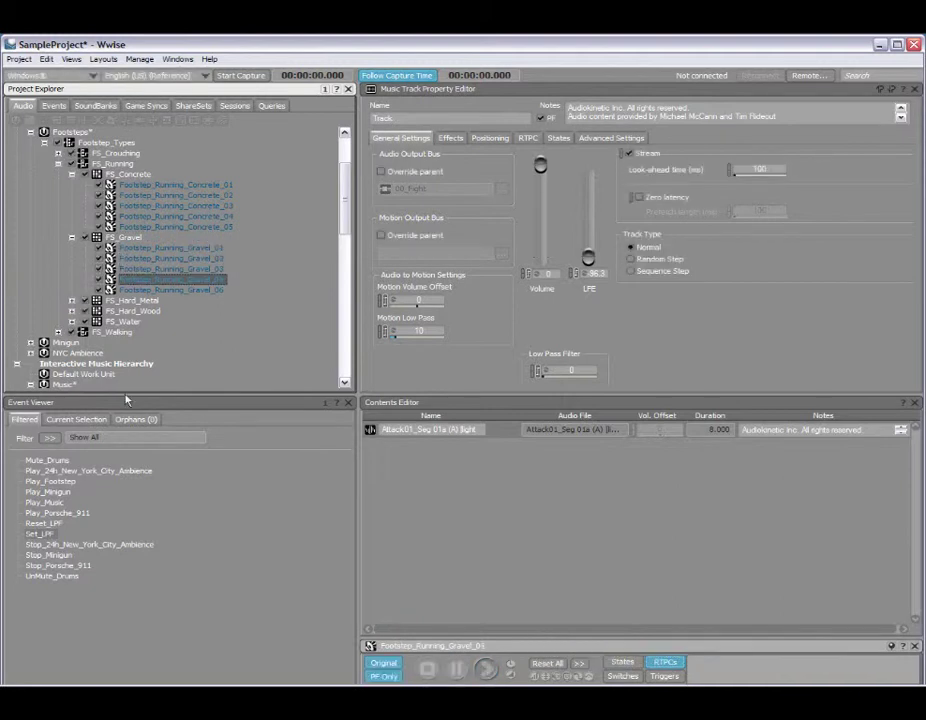
# Step: Load Footstep_Running_Concrete_04, then Concrete_01, then Footstep_Running_Gravel_03 into the transport
pyautogui.click(158, 216)
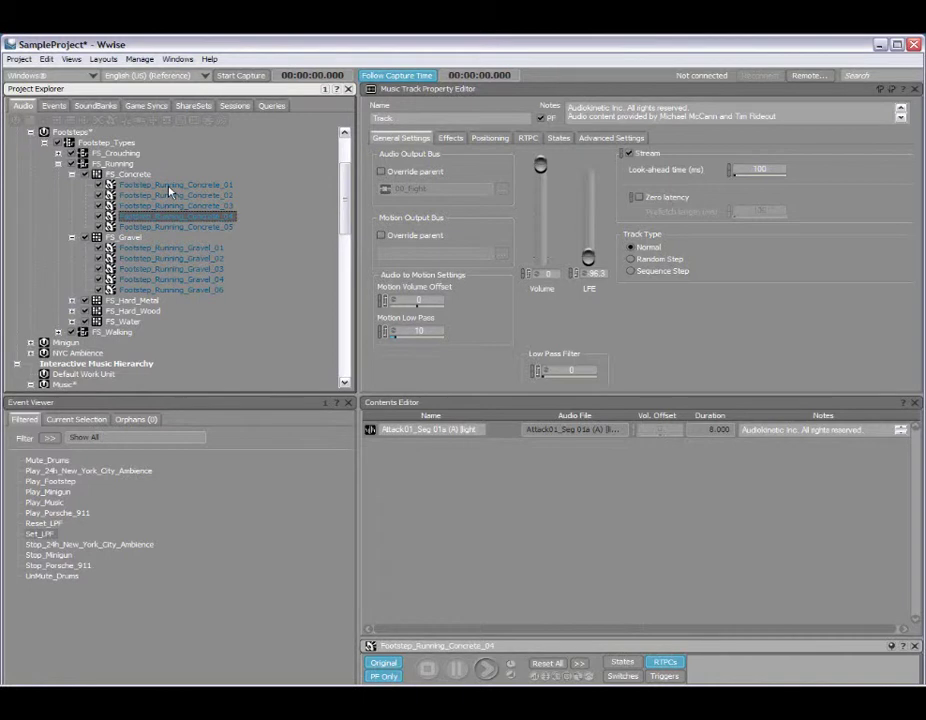
pyautogui.click(170, 185)
pyautogui.click(184, 269)
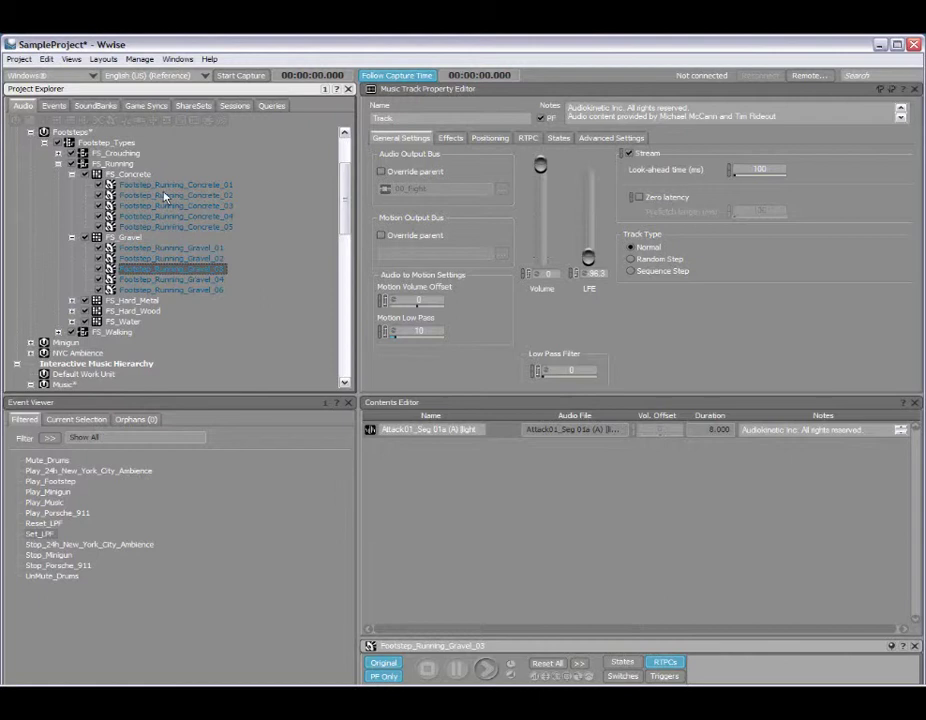
# Step: Load the FS_Concrete container and pin it in Transport Control
pyautogui.click(136, 177)
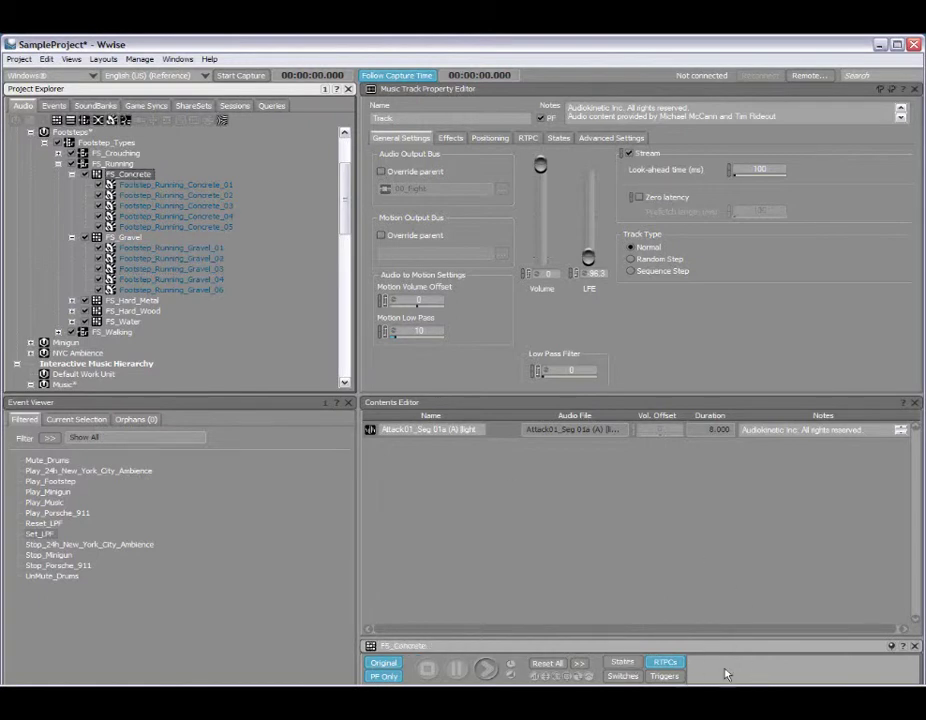
pyautogui.click(892, 648)
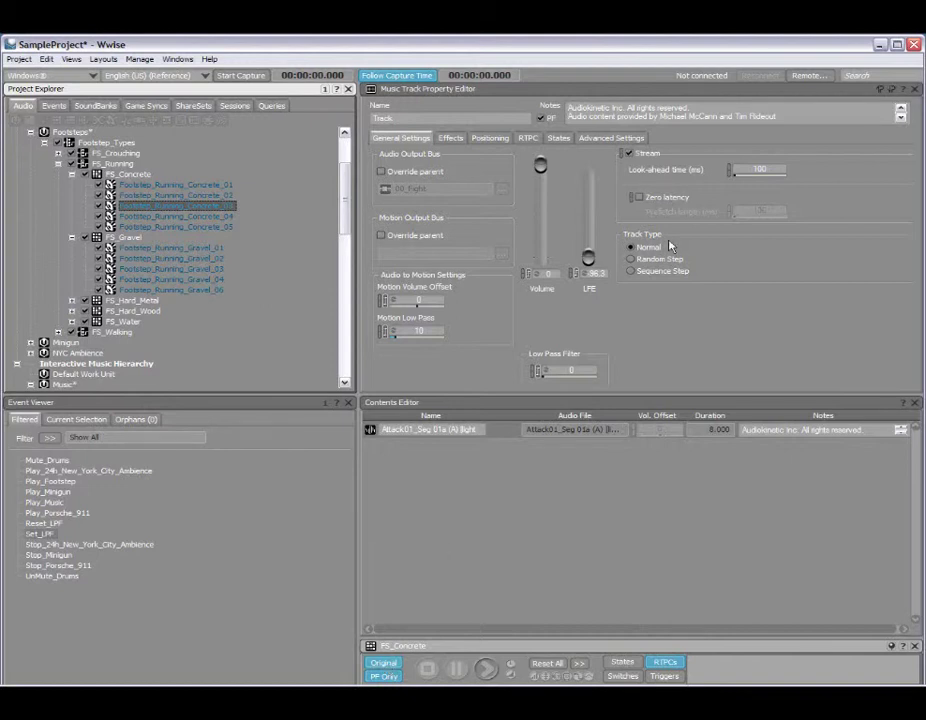
# Step: Load Seg 01a (A) into the transport, play and stop it, then open its Track showing Attack01
pyautogui.moveTo(345, 165); pyautogui.dragTo(345, 280)
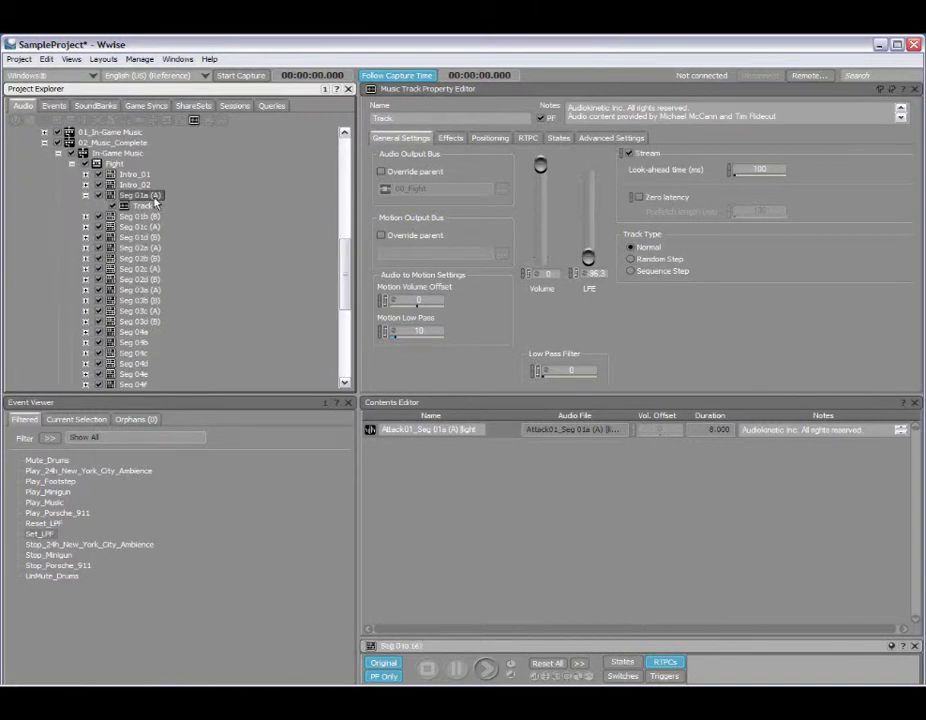
pyautogui.moveTo(159, 196); pyautogui.dragTo(390, 664)
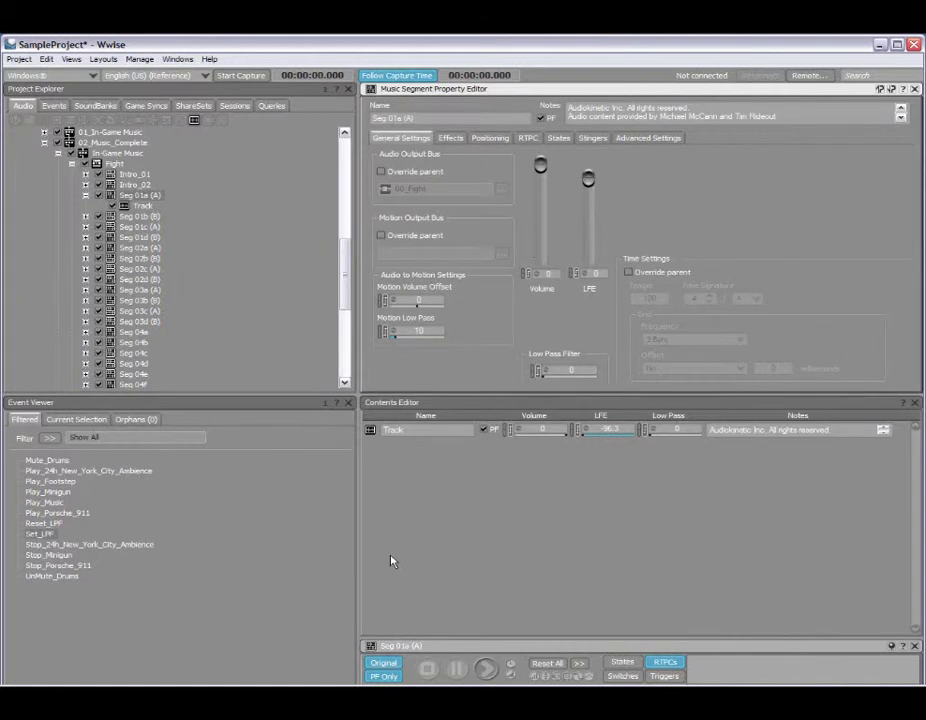
pyautogui.press('space')
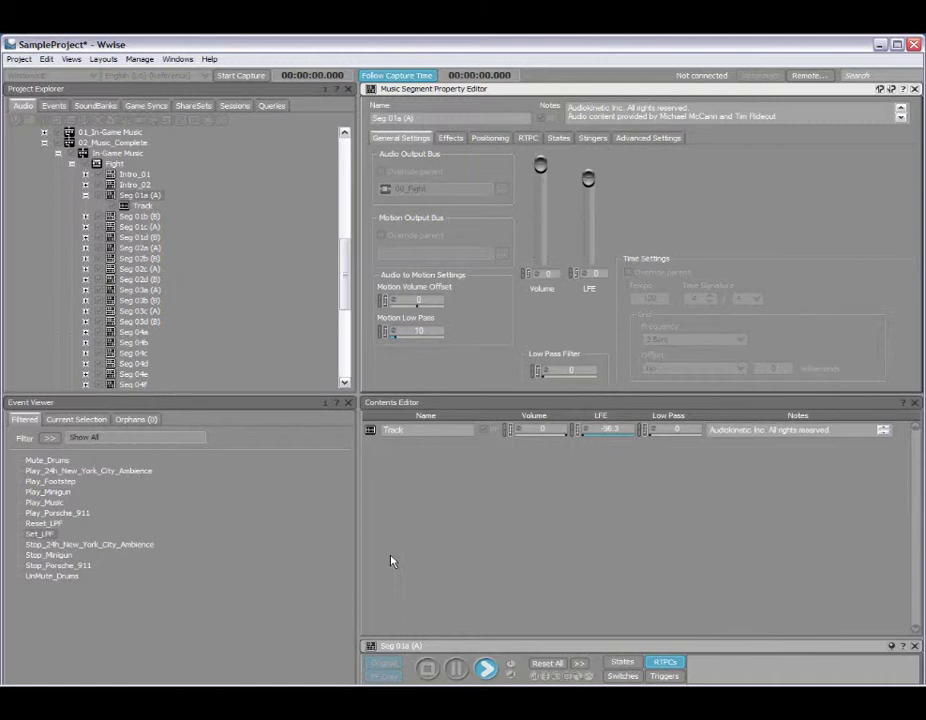
pyautogui.press('space')
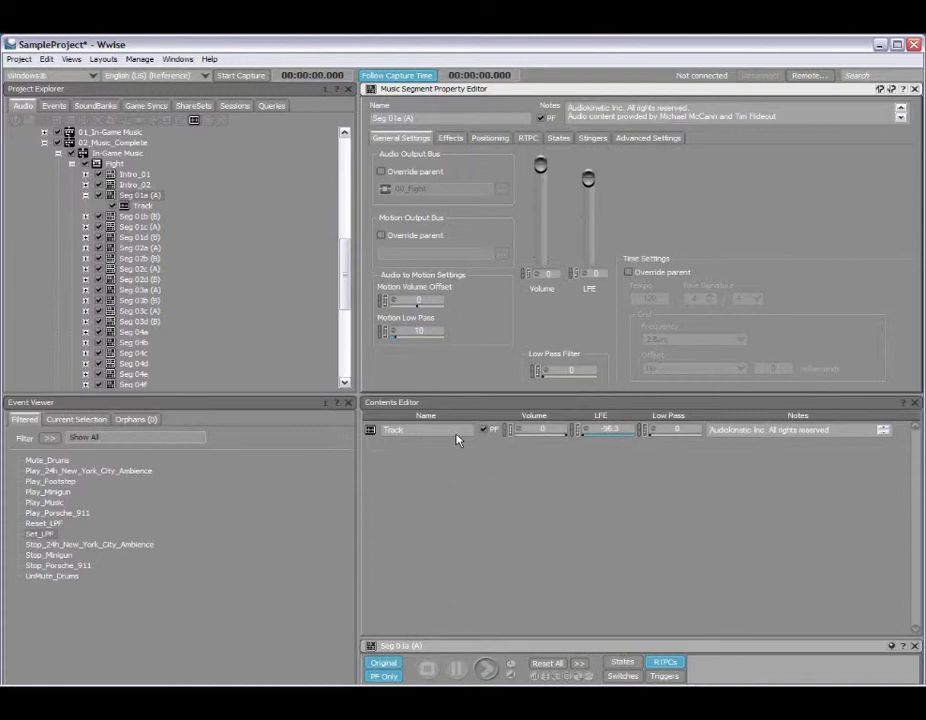
pyautogui.click(456, 434)
pyautogui.doubleClick(450, 432)
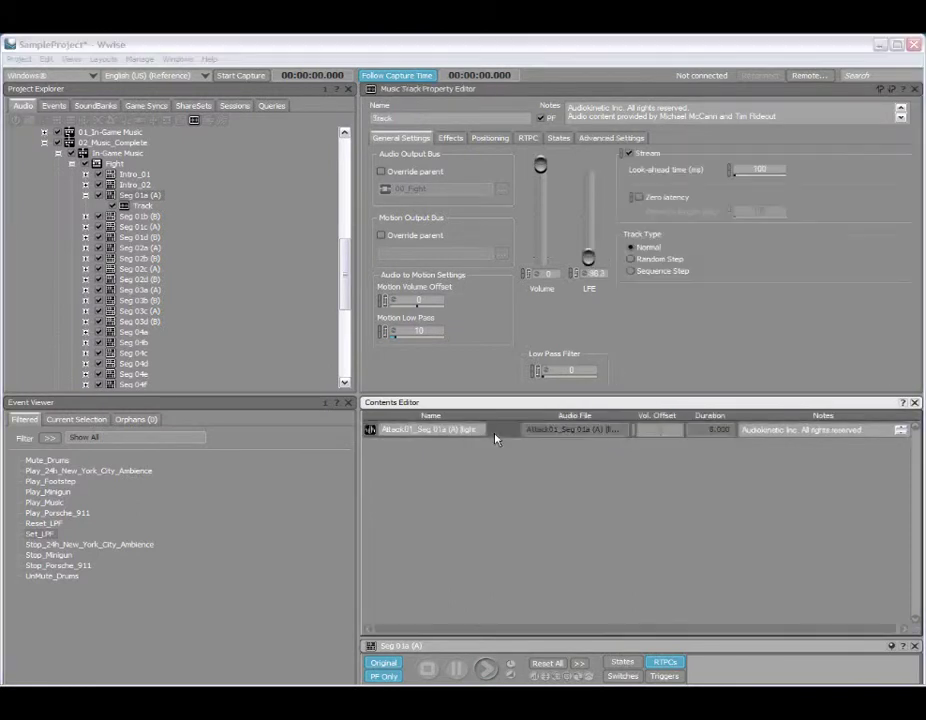
# Step: Set the Windows conversion to 8000 Hz ADPCM and convert Attack01 for the current platform only
pyautogui.hotkey('shift', 'c')
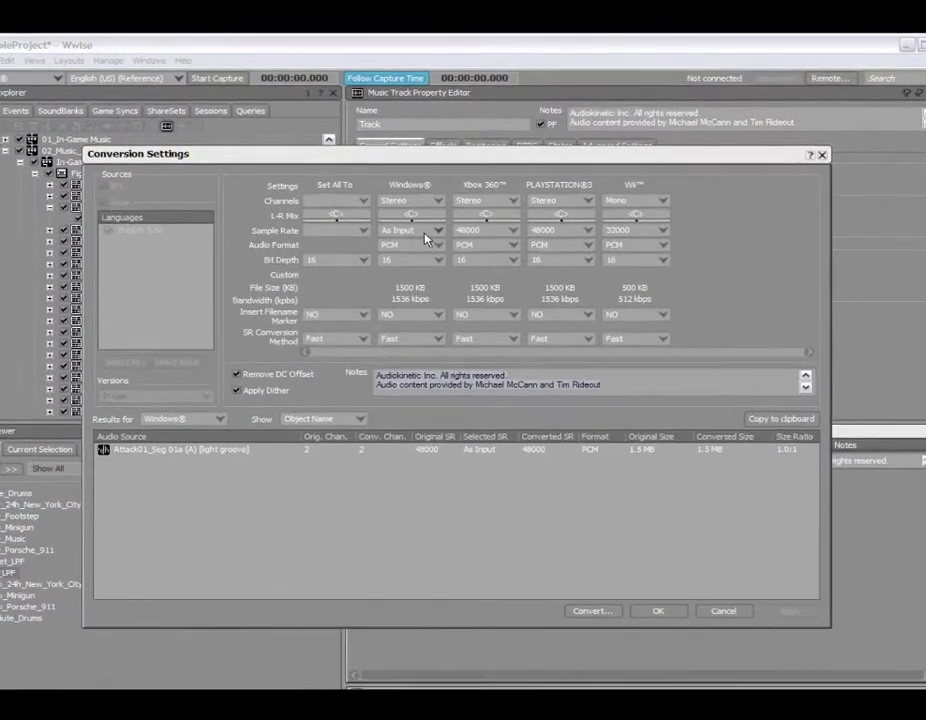
pyautogui.click(424, 232)
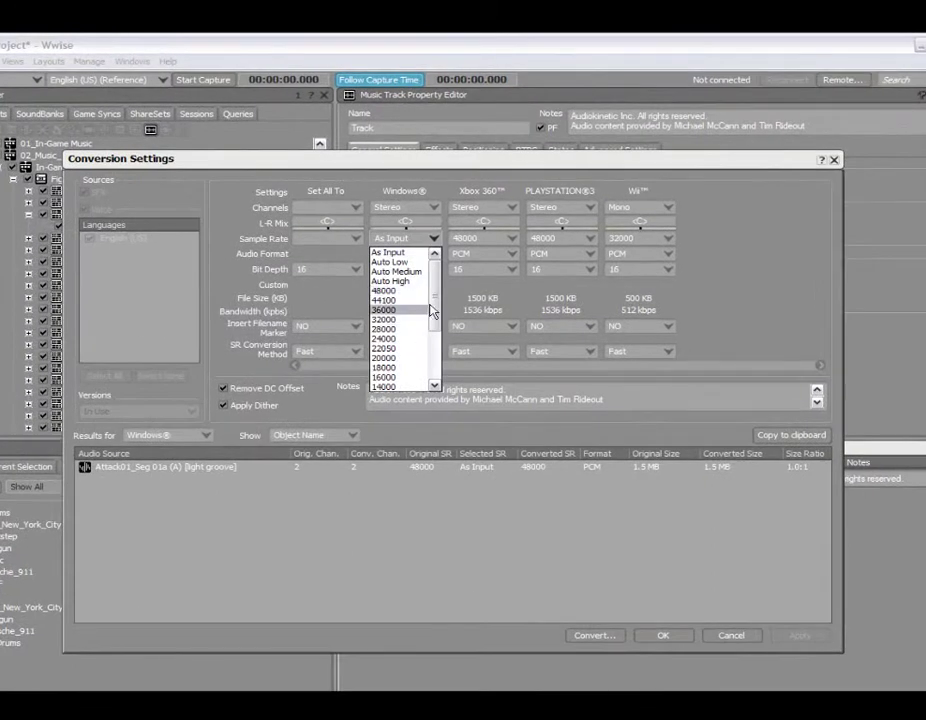
pyautogui.scroll(-4, 432, 312)
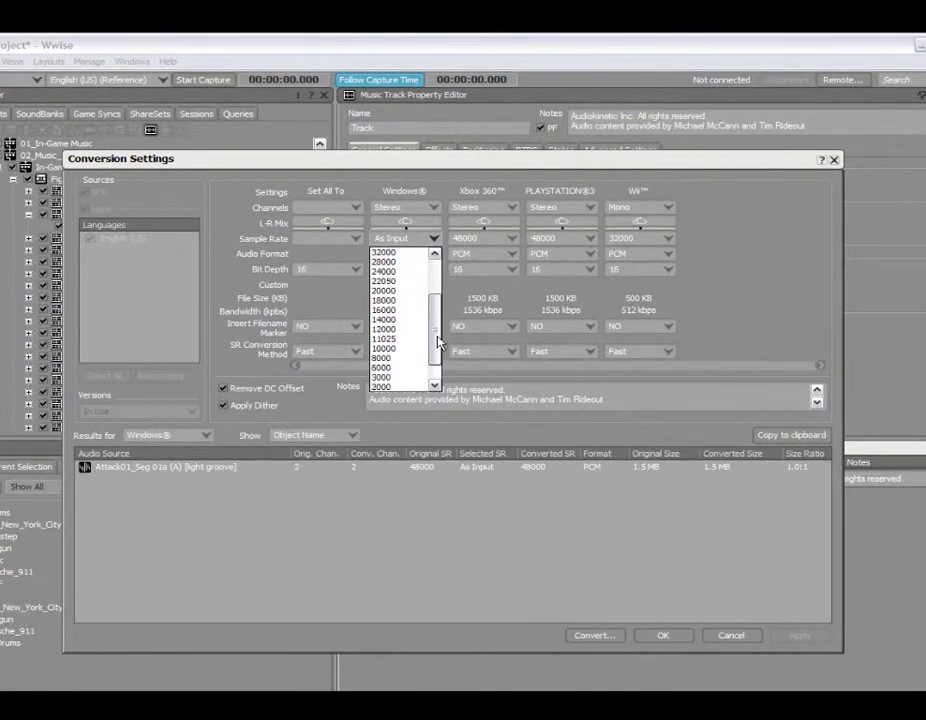
pyautogui.click(398, 330)
pyautogui.click(398, 254)
pyautogui.click(386, 277)
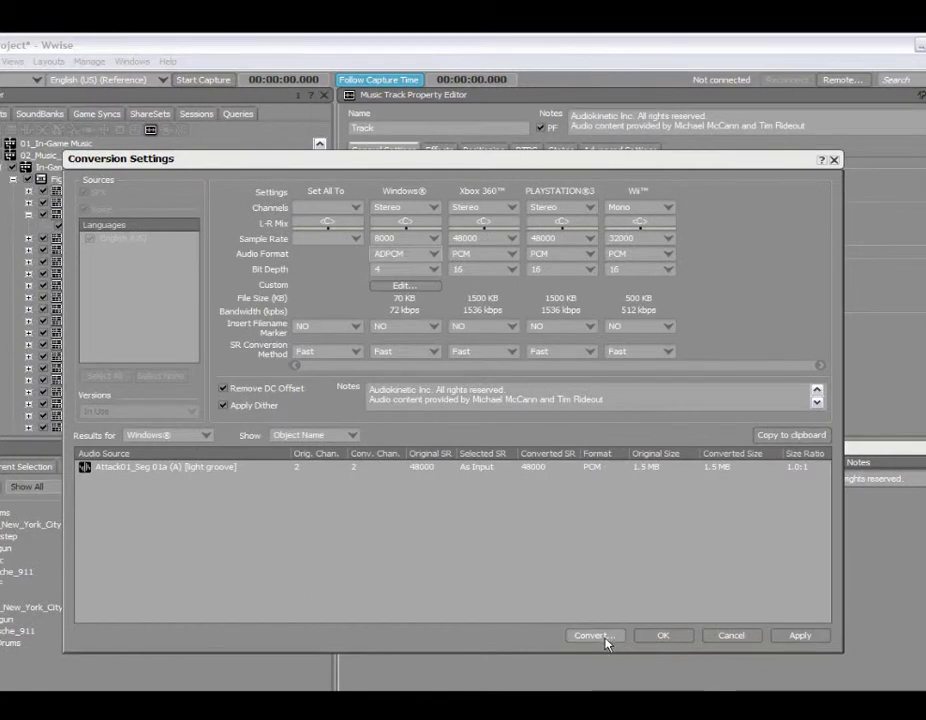
pyautogui.click(605, 640)
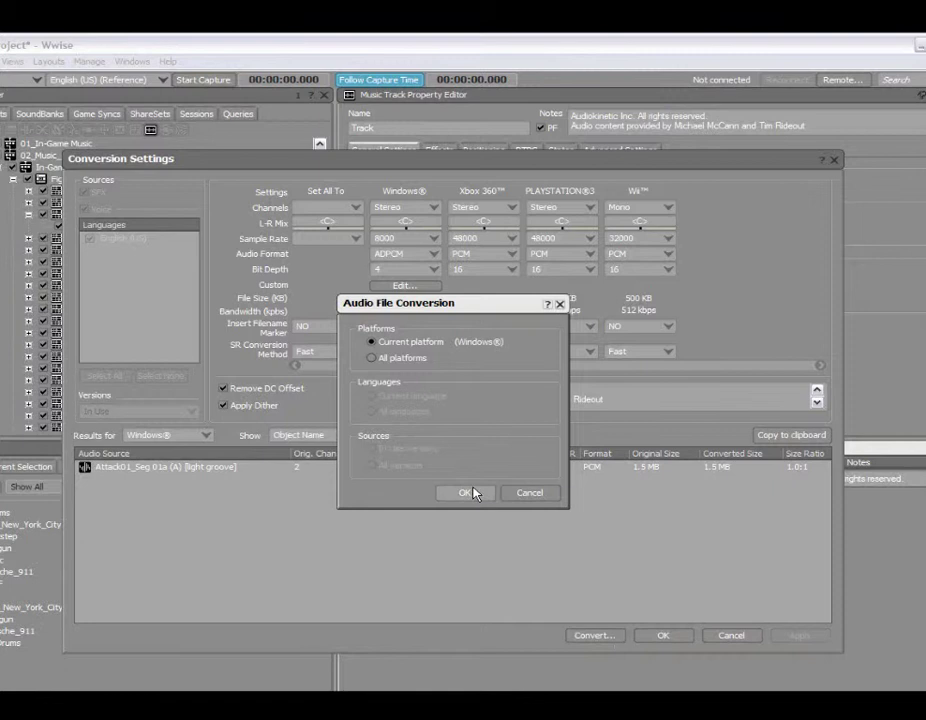
pyautogui.click(474, 493)
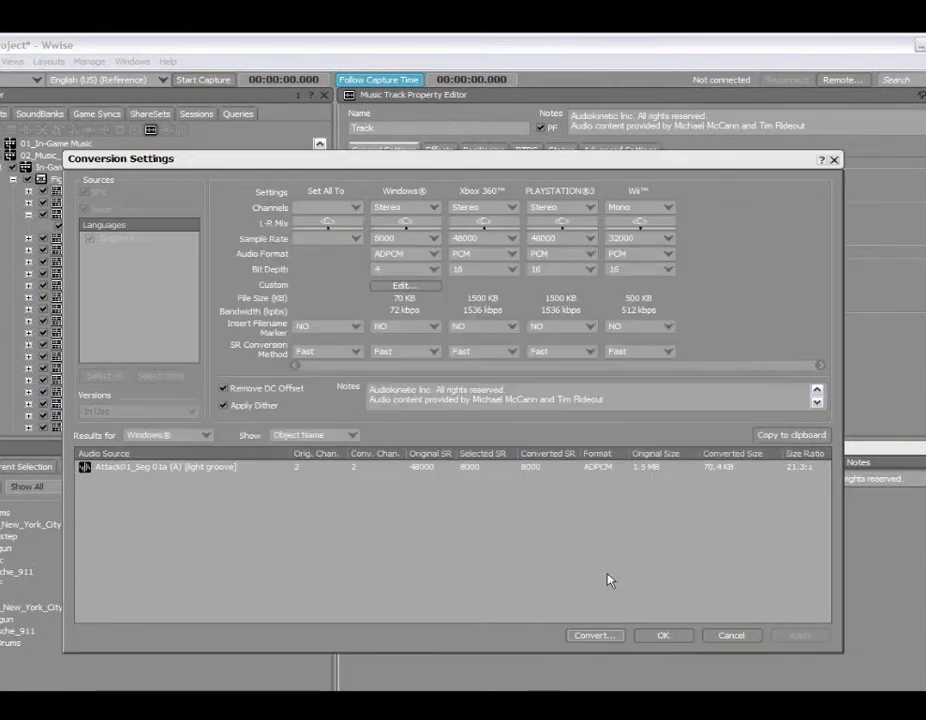
# Step: Toggle the Original button between converted and original audio, ending on original-audio playback
pyautogui.click(662, 635)
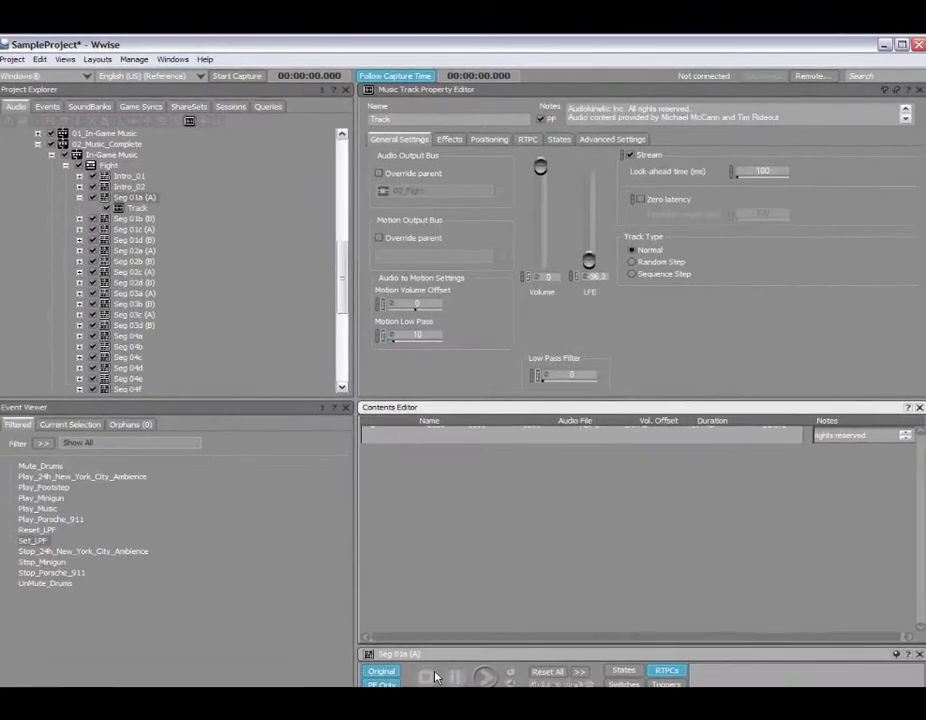
pyautogui.click(386, 673)
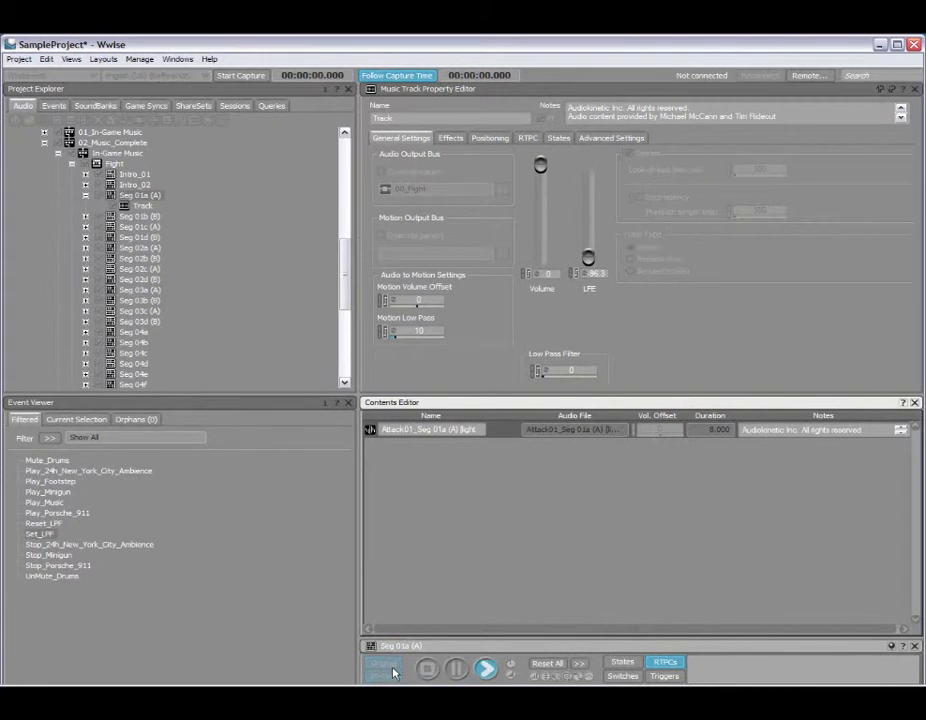
pyautogui.click(386, 668)
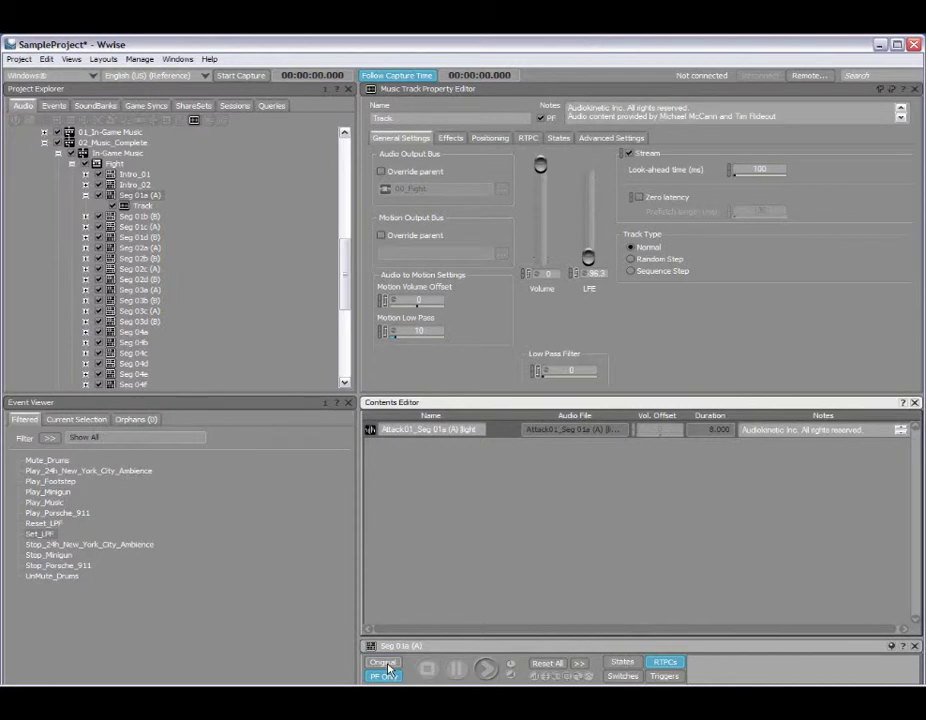
pyautogui.click(388, 668)
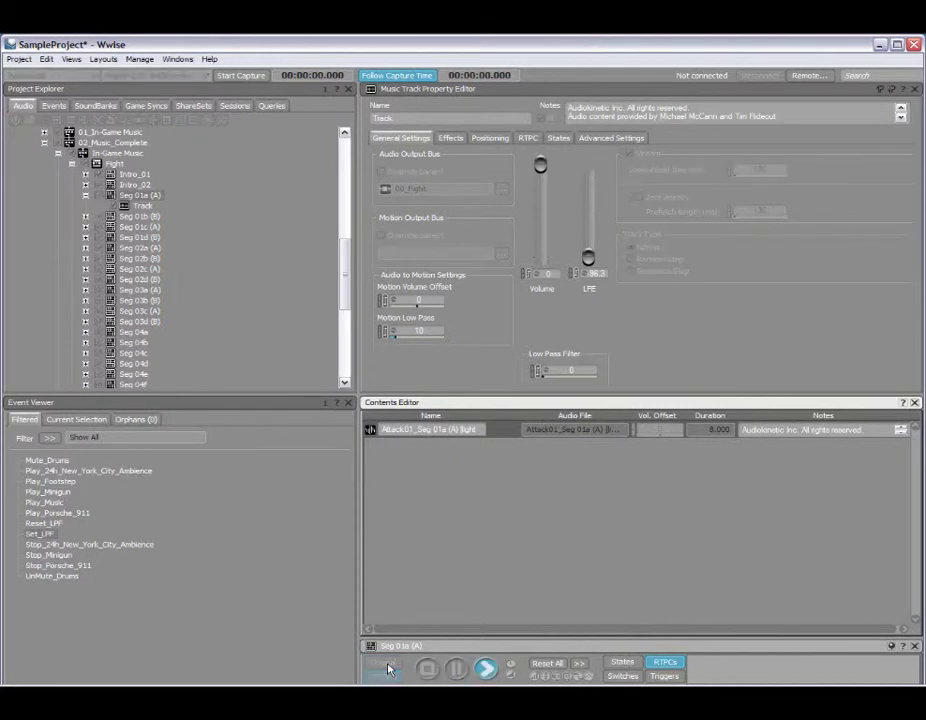
pyautogui.click(388, 668)
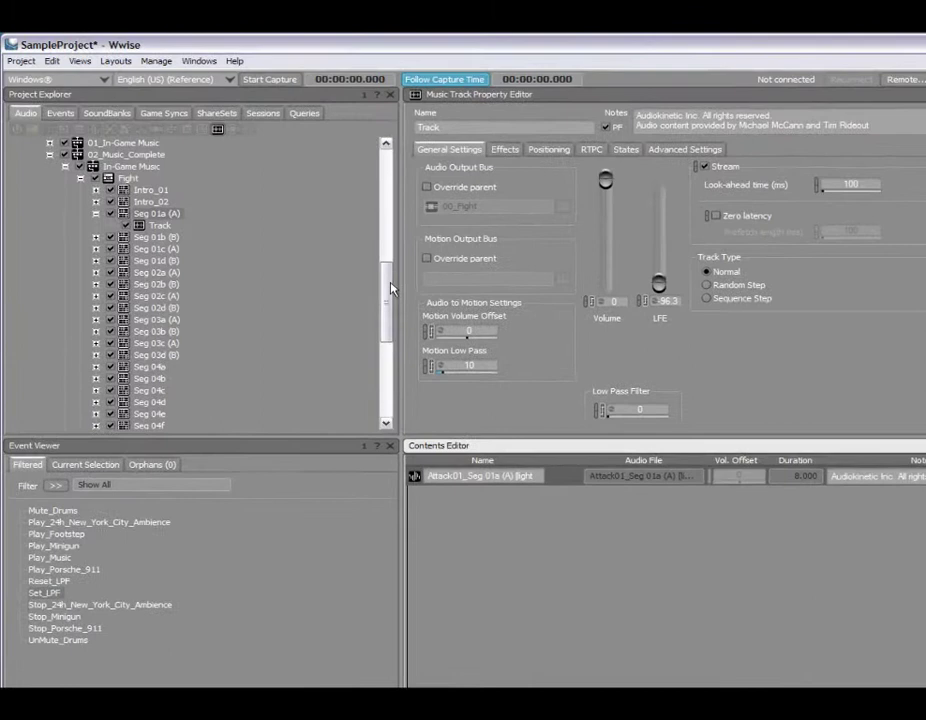
# Step: Exclude Footstep_Running_Concrete_02, 03, 04 and 05 from FS_Concrete
pyautogui.moveTo(390, 289); pyautogui.dragTo(383, 204)
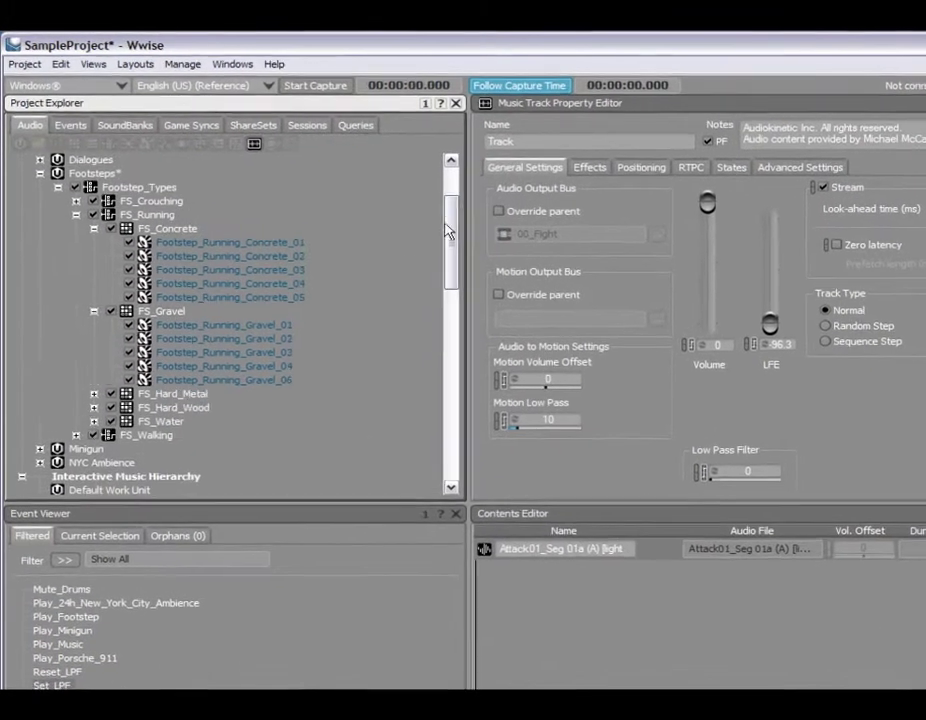
pyautogui.click(131, 259)
pyautogui.click(132, 274)
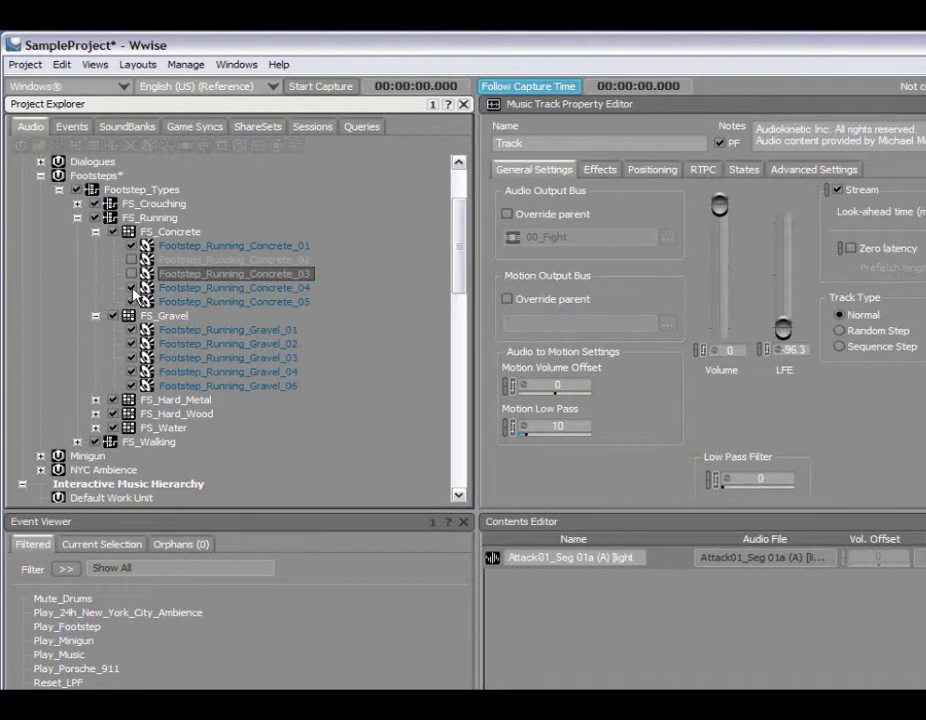
pyautogui.click(131, 288)
pyautogui.click(132, 301)
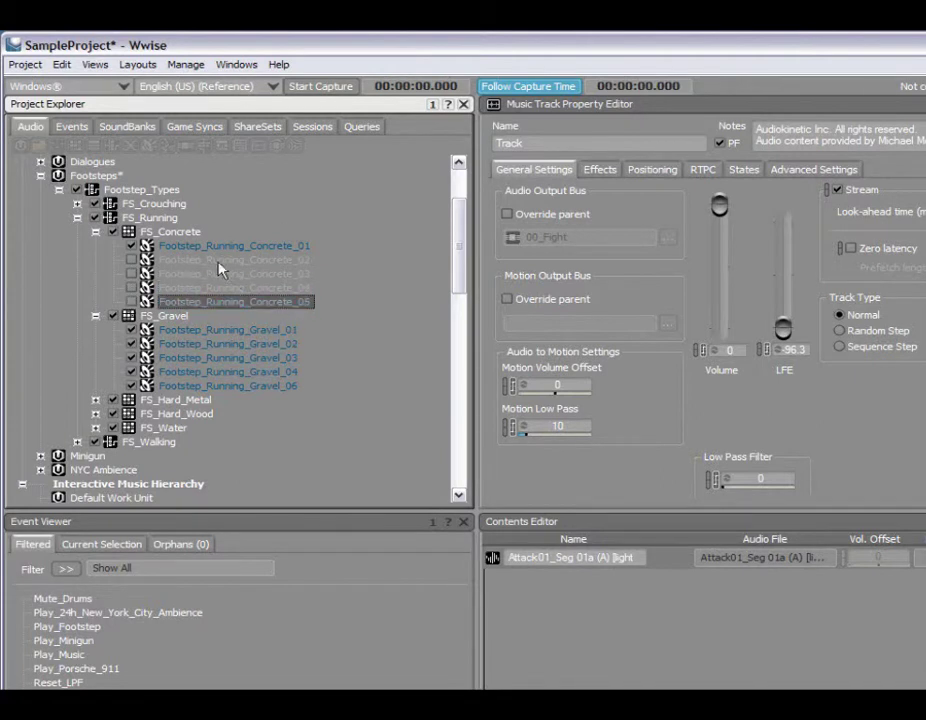
# Step: Select the excluded Concrete_02, 03 and 04 sounds, then reselect the FS_Concrete container
pyautogui.click(180, 232)
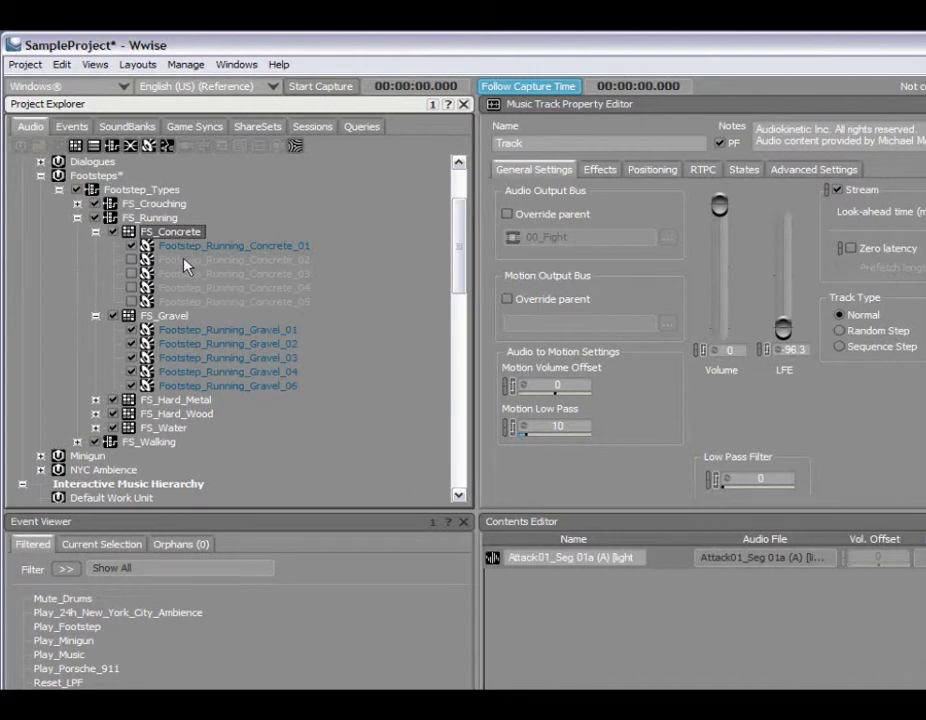
pyautogui.click(183, 261)
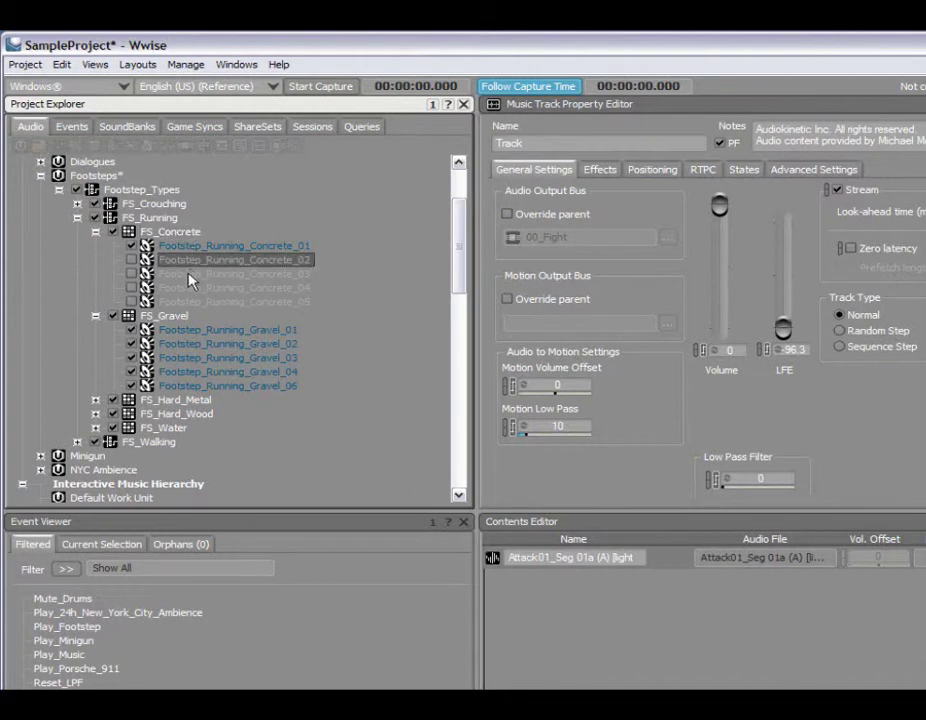
pyautogui.click(189, 276)
pyautogui.click(188, 290)
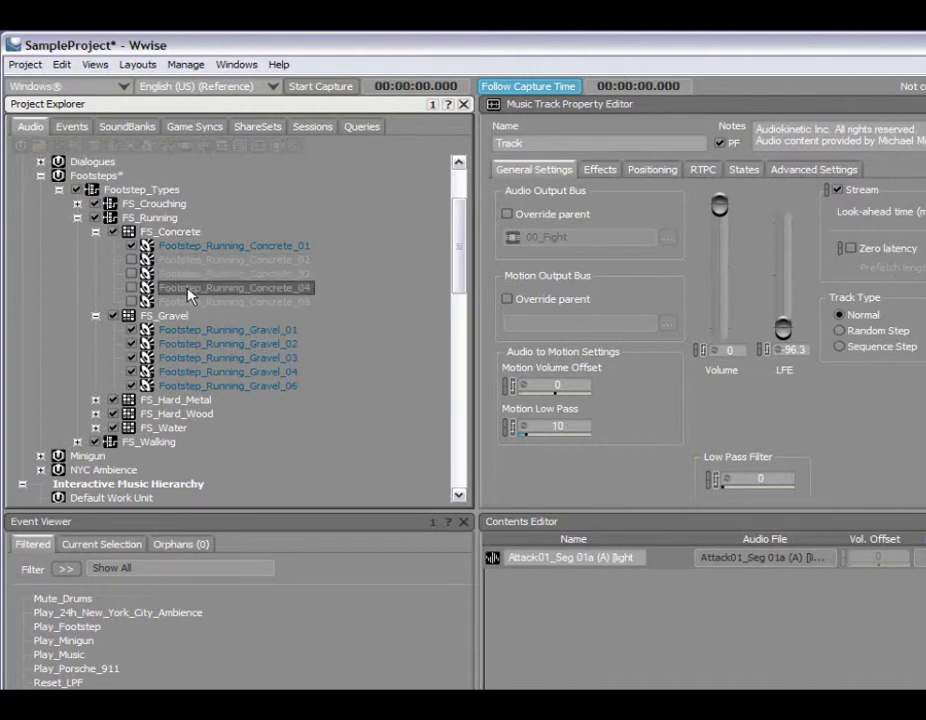
pyautogui.click(180, 234)
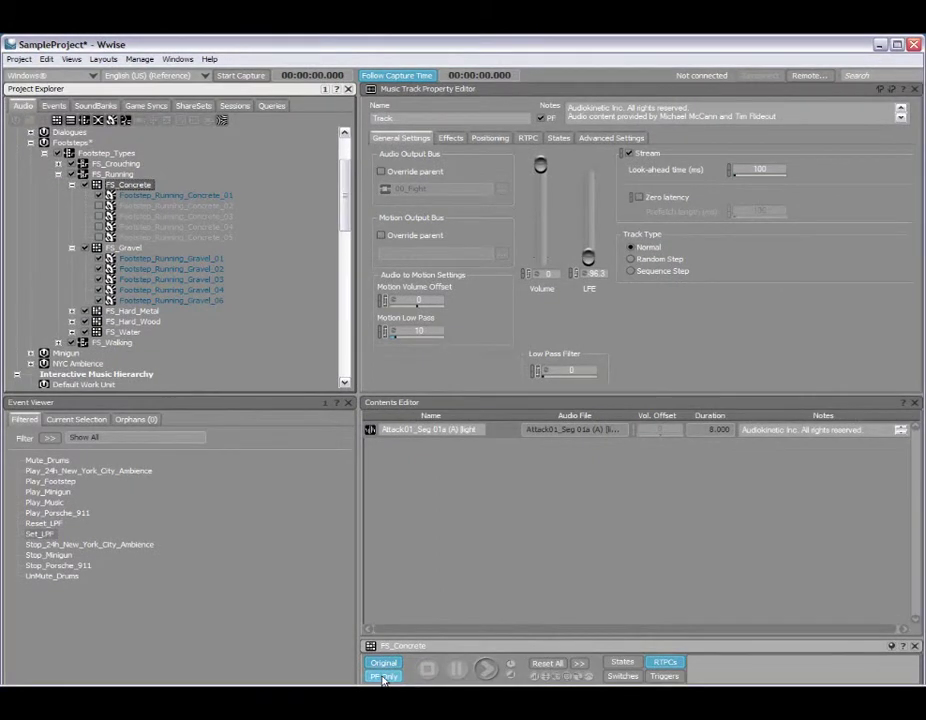
# Step: Play the excluded Concrete_02, 03 and 04 sounds, then play the FS_Concrete container
pyautogui.click(201, 206)
pyautogui.press('space')
pyautogui.click(203, 216)
pyautogui.press('space')
pyautogui.click(204, 227)
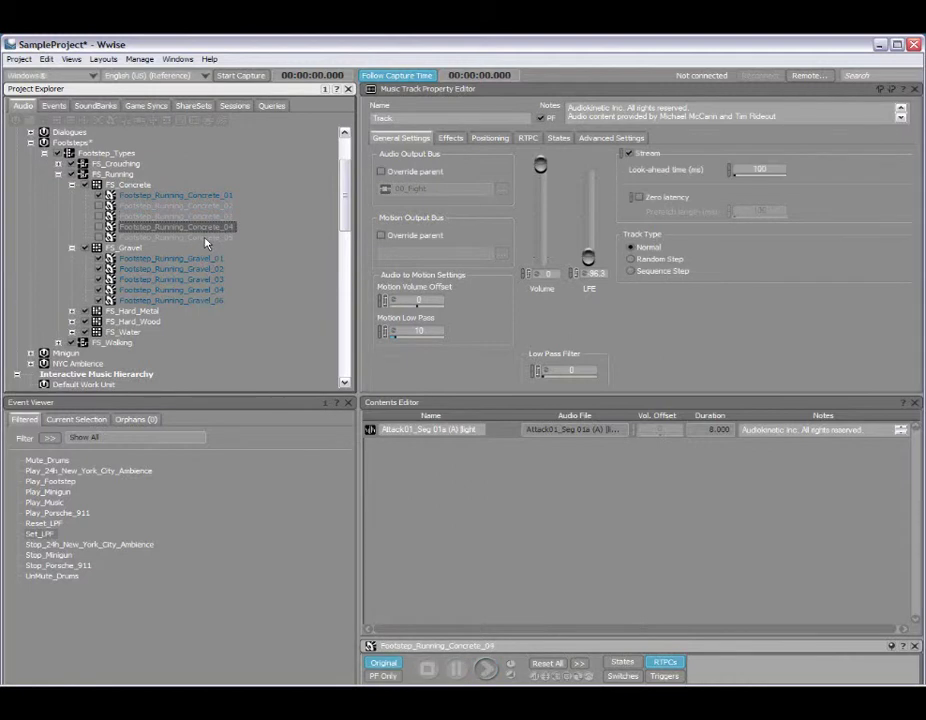
pyautogui.press('space')
pyautogui.click(143, 187)
pyautogui.press('space')
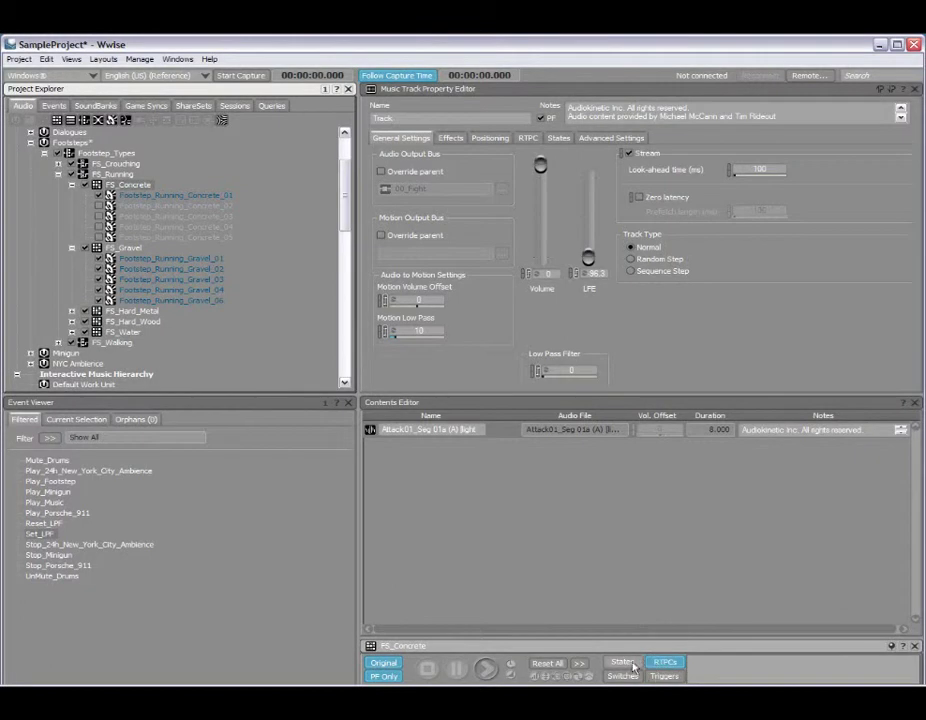
# Step: Play the Engine container with RPM raised to 7032, then Reset All Game Parameters to 4000
pyautogui.moveTo(345, 202); pyautogui.dragTo(313, 186)
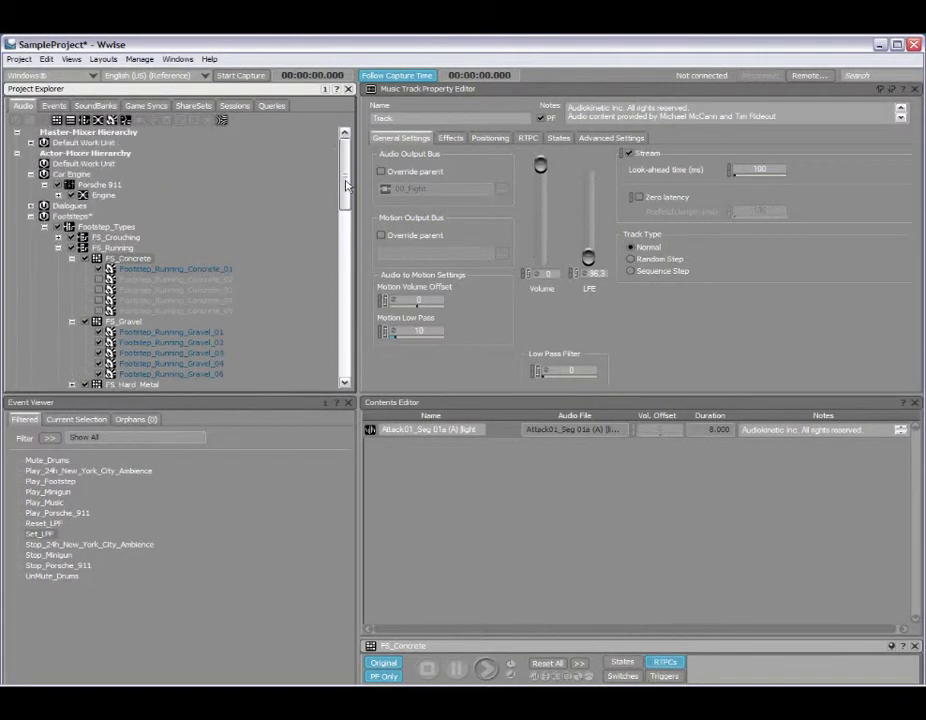
pyautogui.click(104, 197)
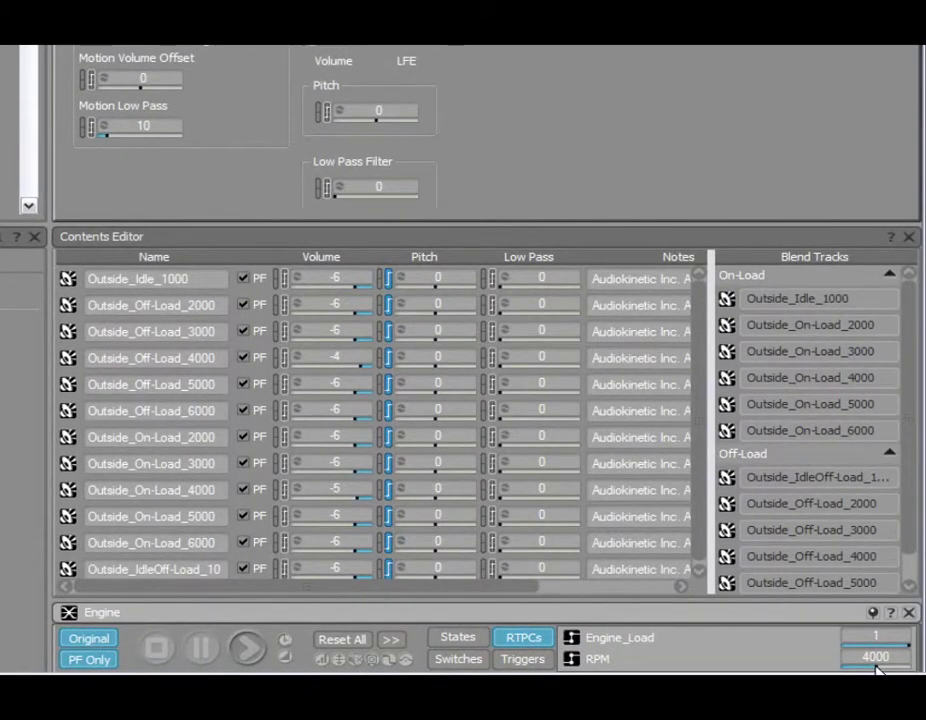
pyautogui.press('space')
pyautogui.moveTo(876, 670)
pyautogui.mouseDown()
pyautogui.moveTo(728, 660)
pyautogui.moveTo(889, 660)
pyautogui.moveTo(876, 670)
pyautogui.mouseUp()
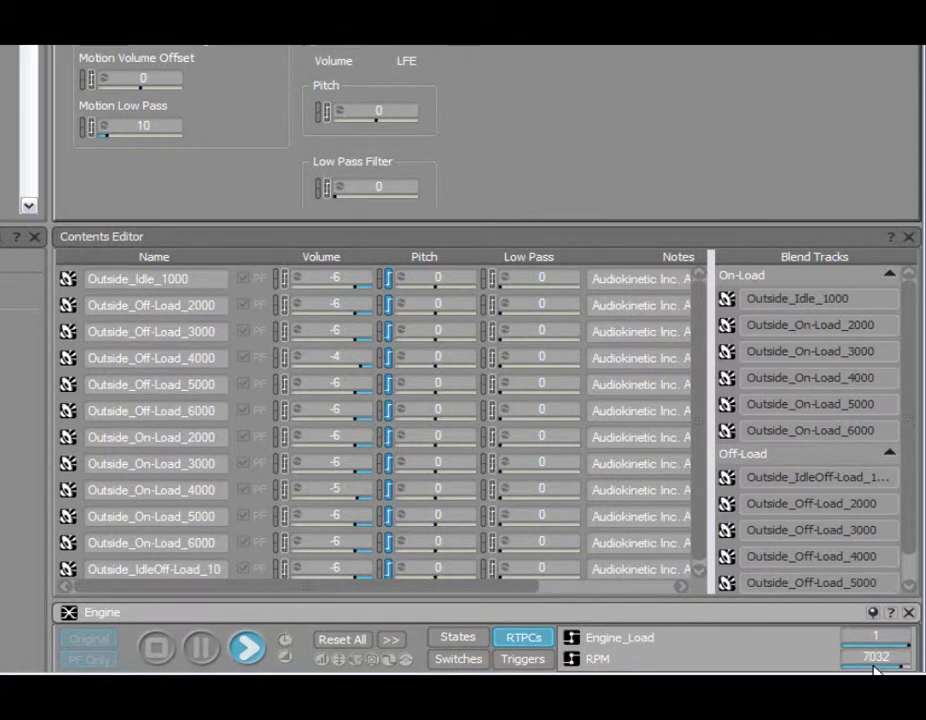
pyautogui.press('space')
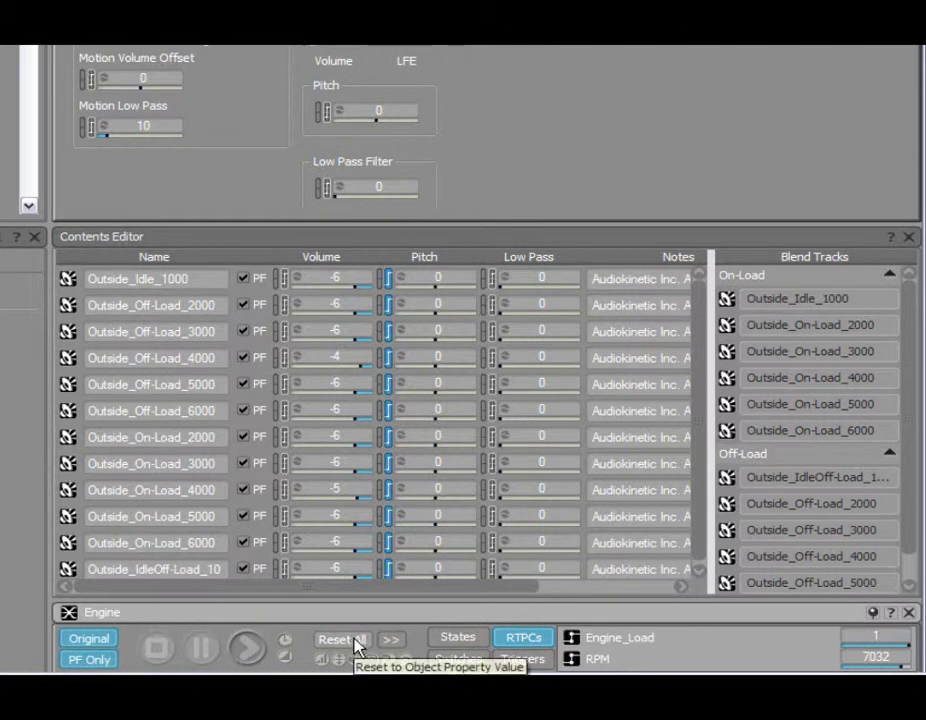
pyautogui.click(391, 639)
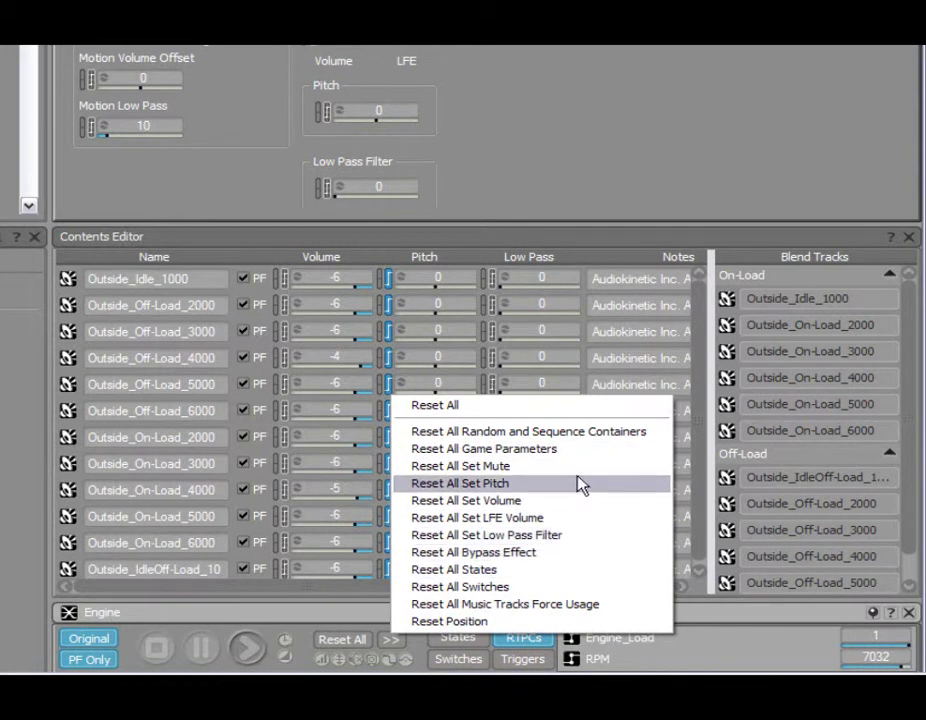
pyautogui.click(581, 450)
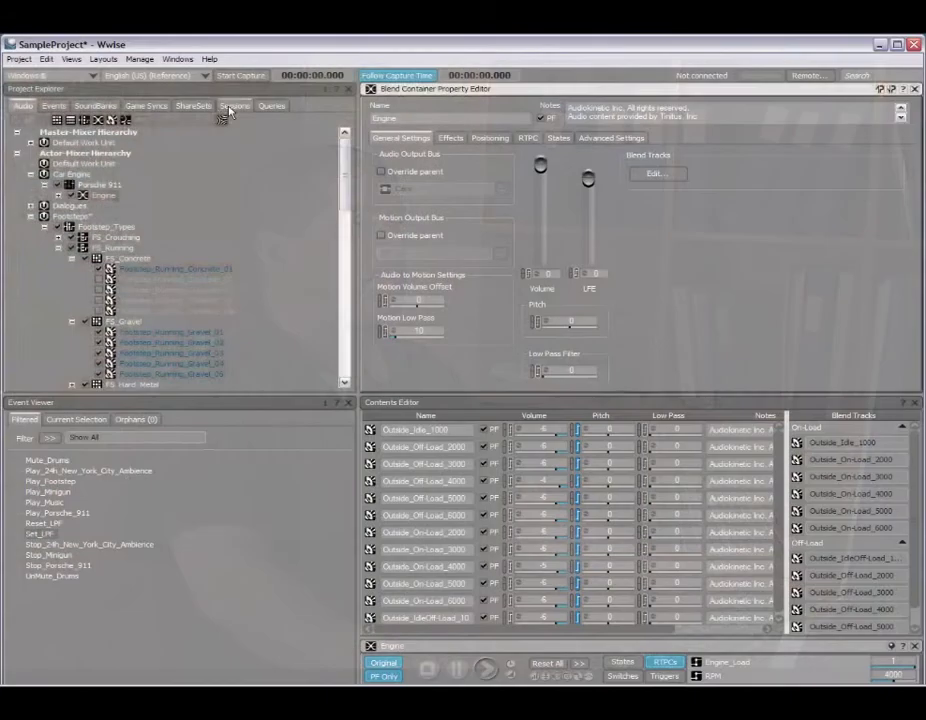
# Step: Switch to the Sessions list and open the Music session in Soundcaster
pyautogui.click(232, 106)
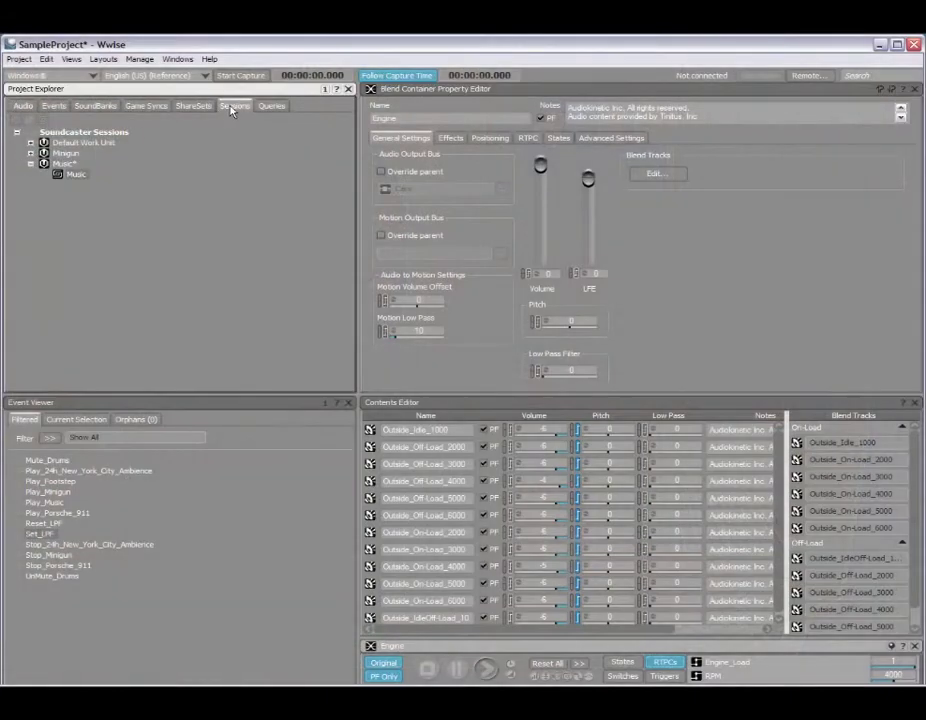
pyautogui.doubleClick(76, 175)
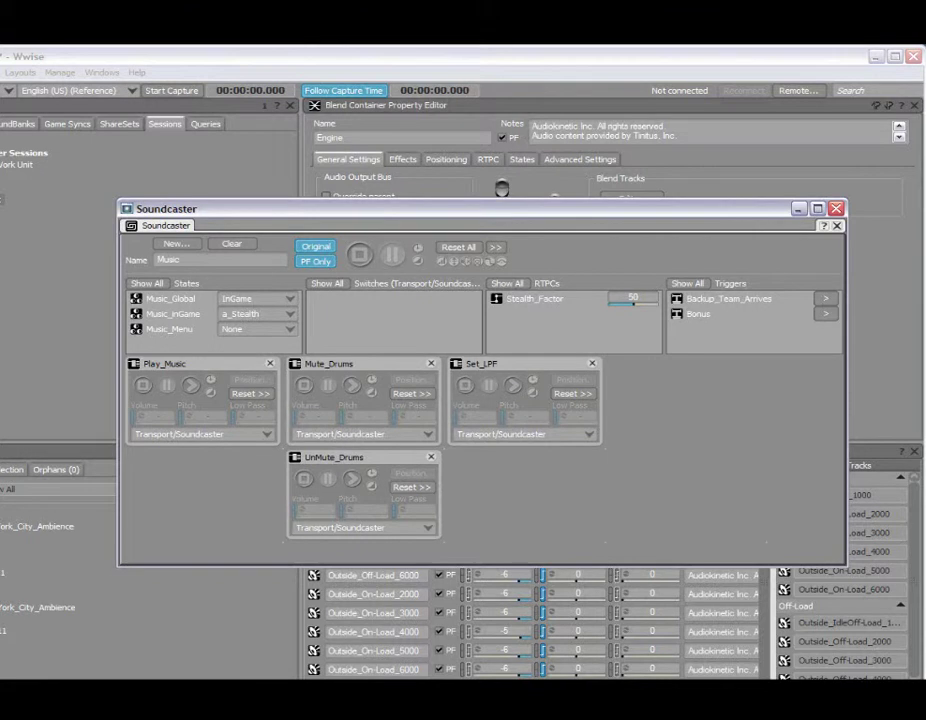
# Step: Drop FS_Gravel into the Music Soundcaster session and play it from there
pyautogui.click(60, 196)
pyautogui.moveTo(158, 225); pyautogui.dragTo(228, 219)
pyautogui.moveTo(50, 362); pyautogui.dragTo(743, 393)
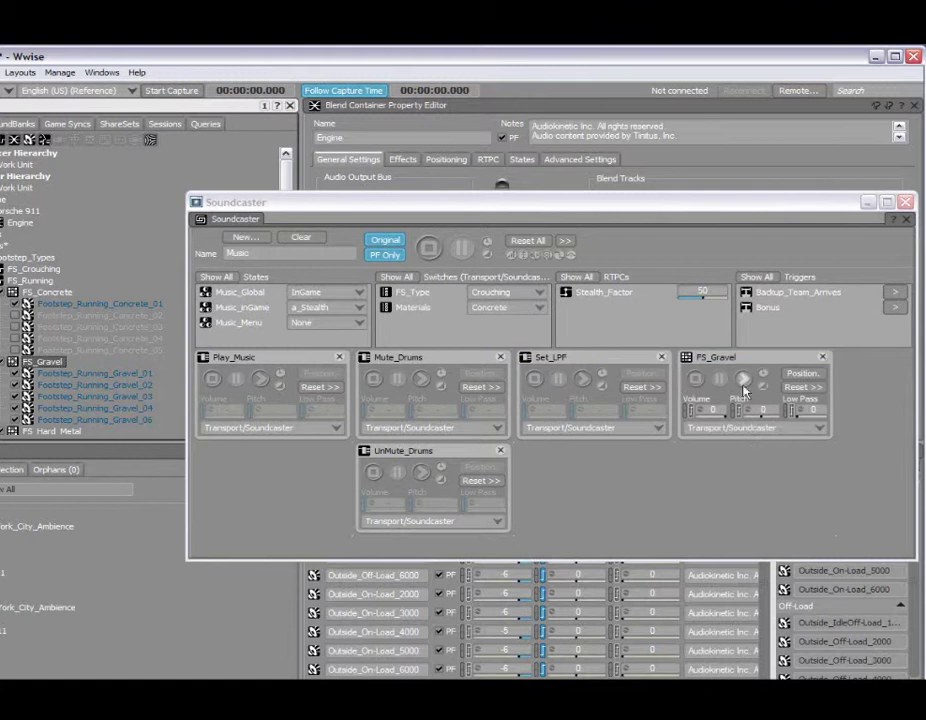
pyautogui.click(743, 379)
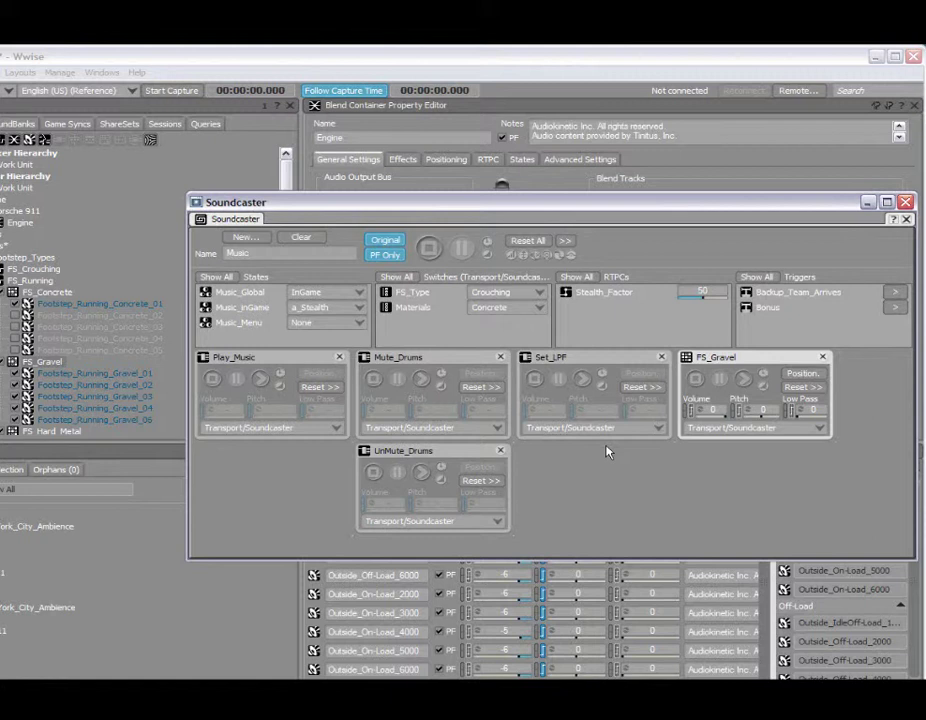
# Step: Shift the Soundcaster window aside to view the Set_LPF event's action settings
pyautogui.moveTo(573, 200); pyautogui.dragTo(475, 325)
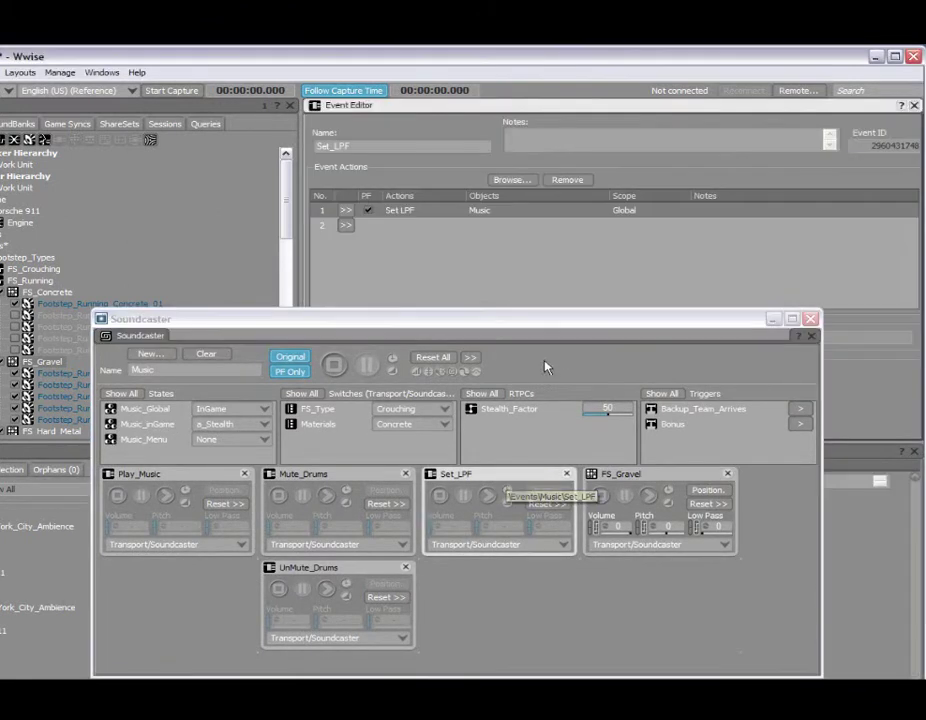
pyautogui.moveTo(547, 325); pyautogui.dragTo(601, 436)
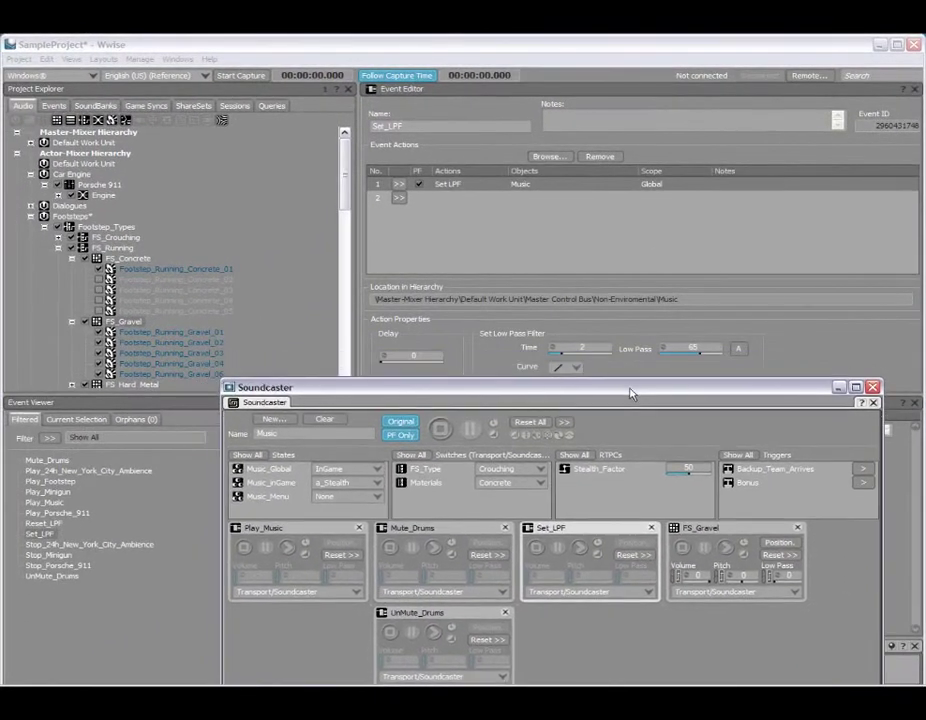
pyautogui.moveTo(631, 393); pyautogui.dragTo(632, 380)
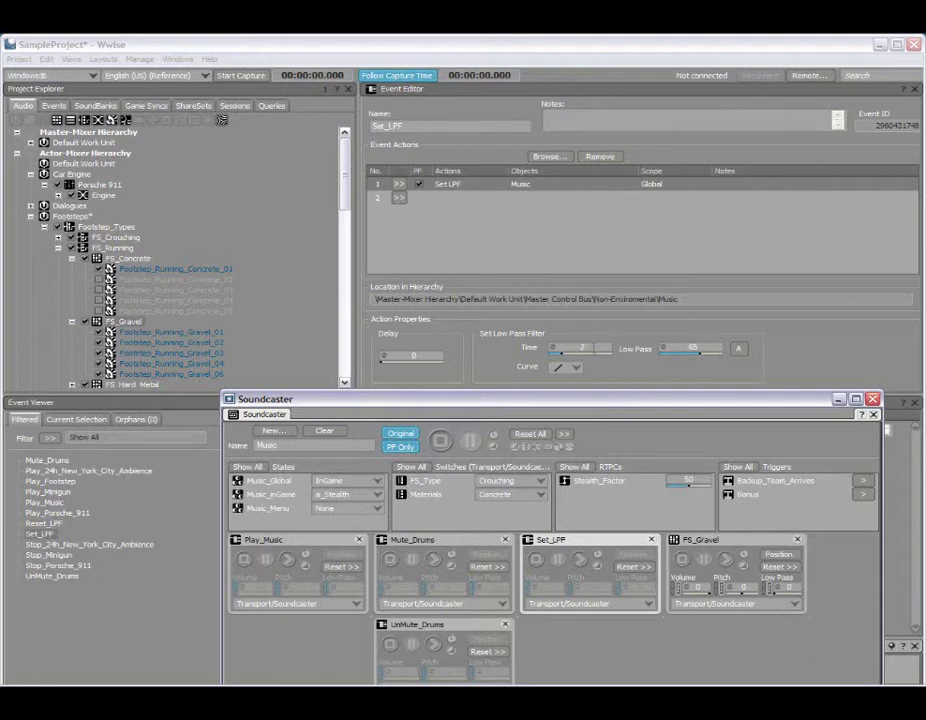
# Step: Play the Play_Music event and trigger the Set_LPF low-pass event in the Soundcaster session
pyautogui.moveTo(593, 408); pyautogui.dragTo(567, 247)
pyautogui.click(258, 401)
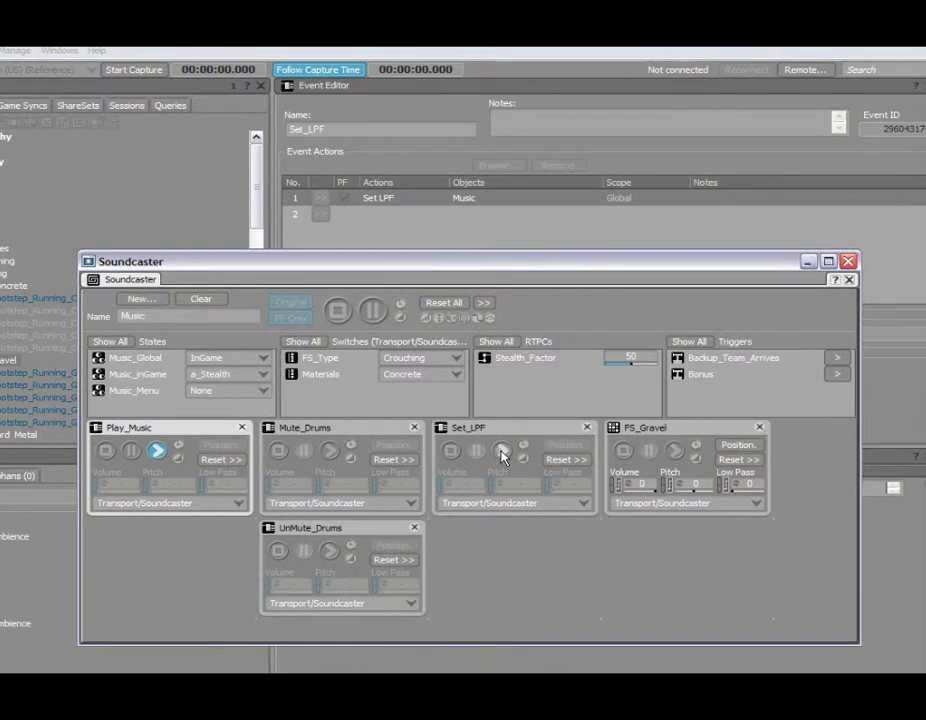
pyautogui.click(502, 453)
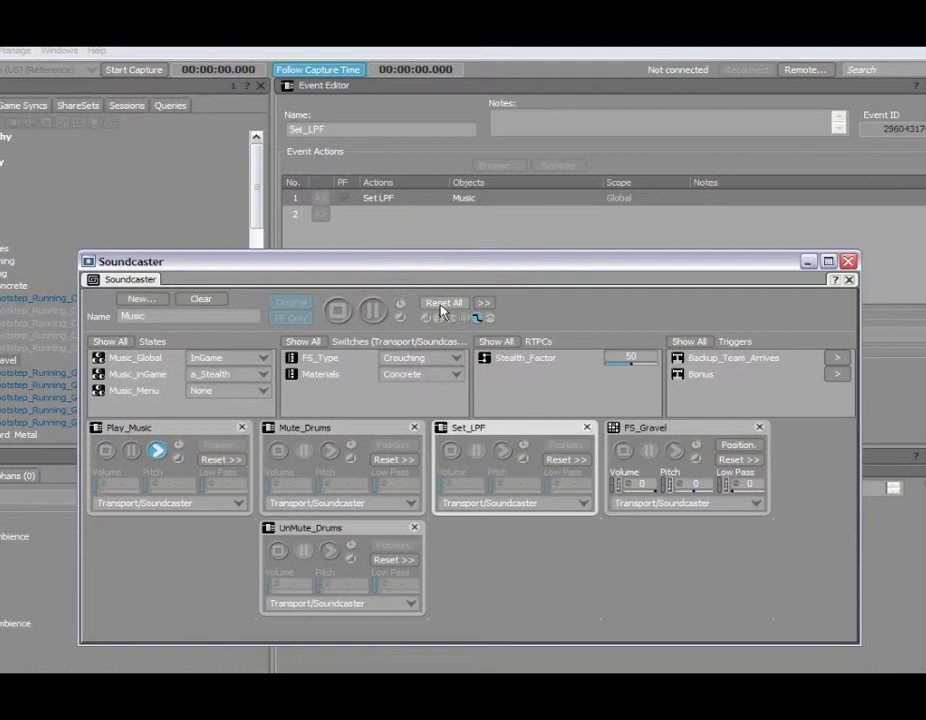
# Step: Reset the low-pass filter values, then reset every Soundcaster property with Reset All
pyautogui.click(484, 303)
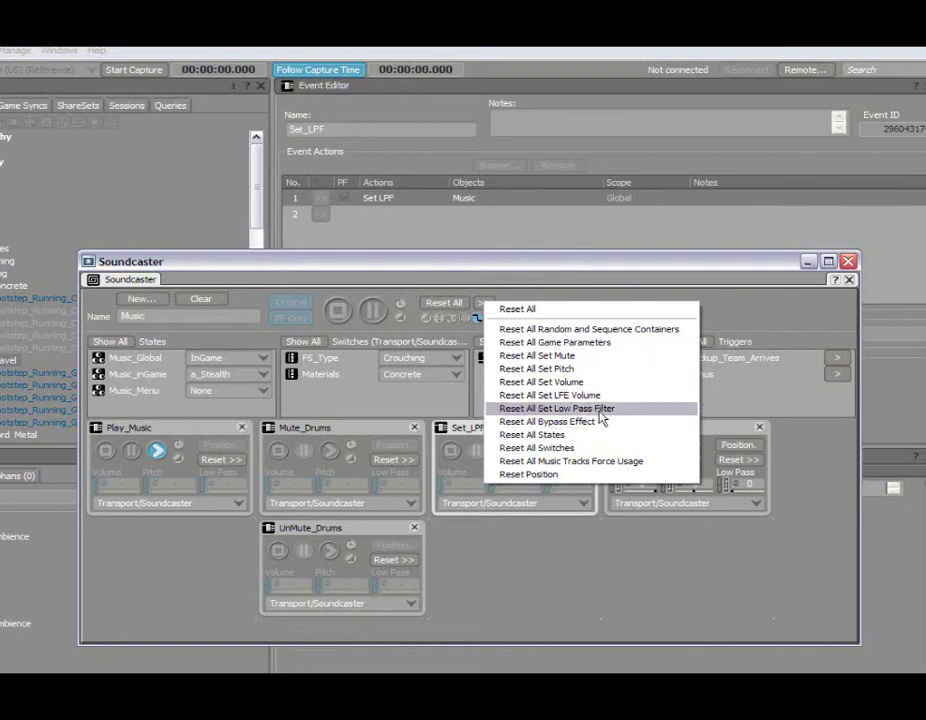
pyautogui.click(413, 265)
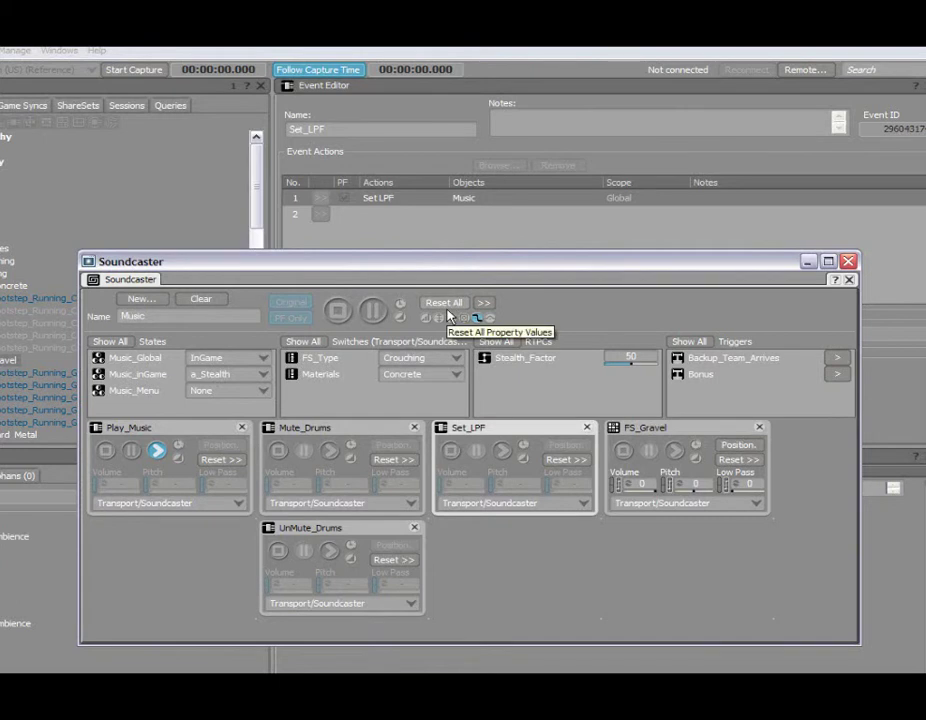
pyautogui.click(448, 316)
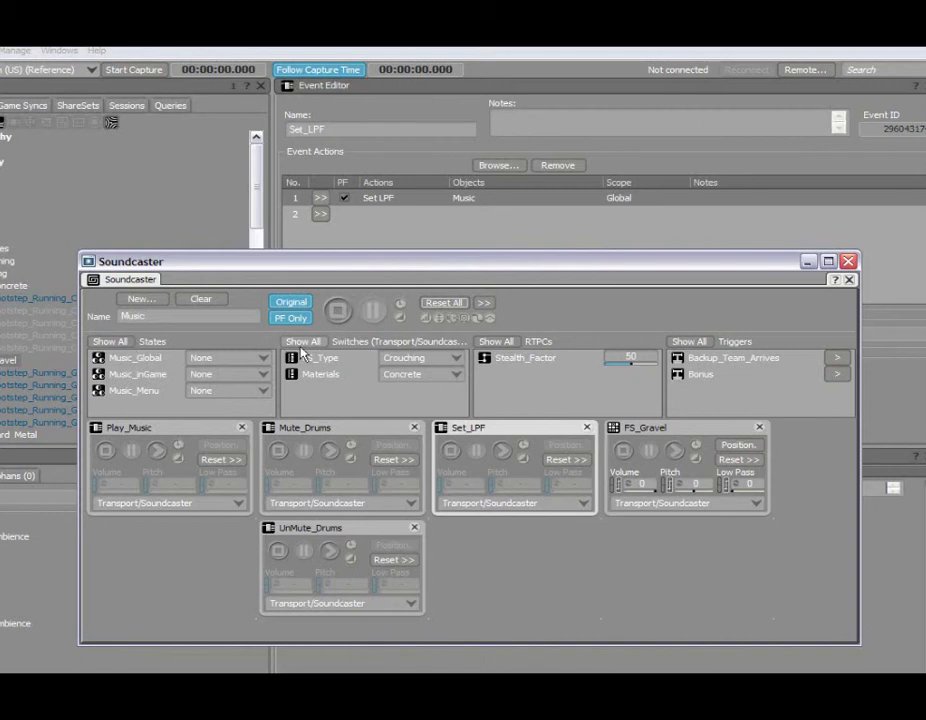
pyautogui.click(500, 342)
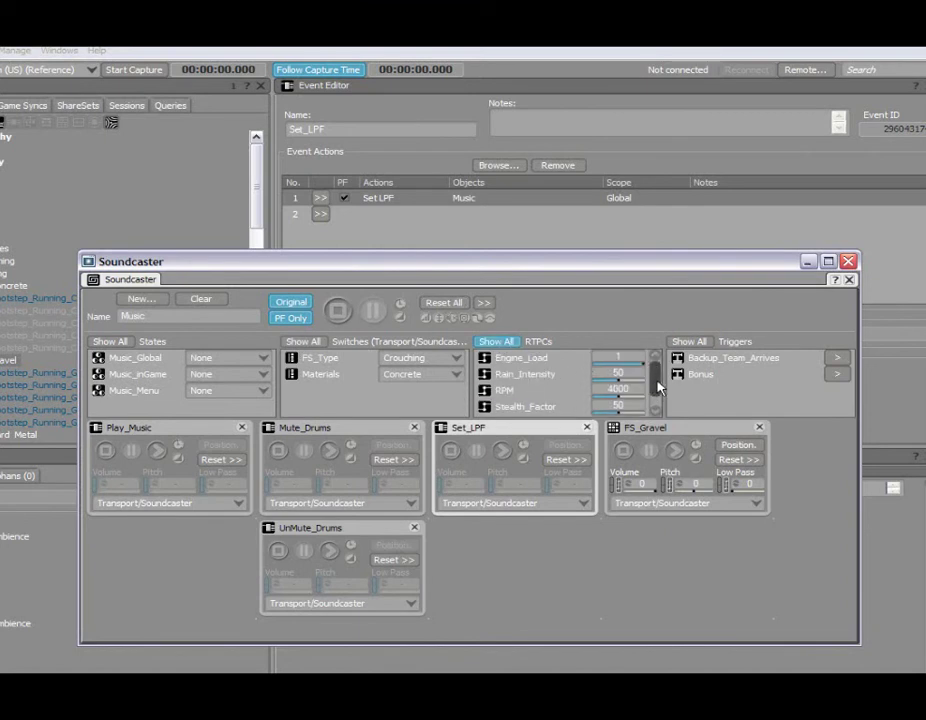
pyautogui.click(505, 345)
pyautogui.click(304, 342)
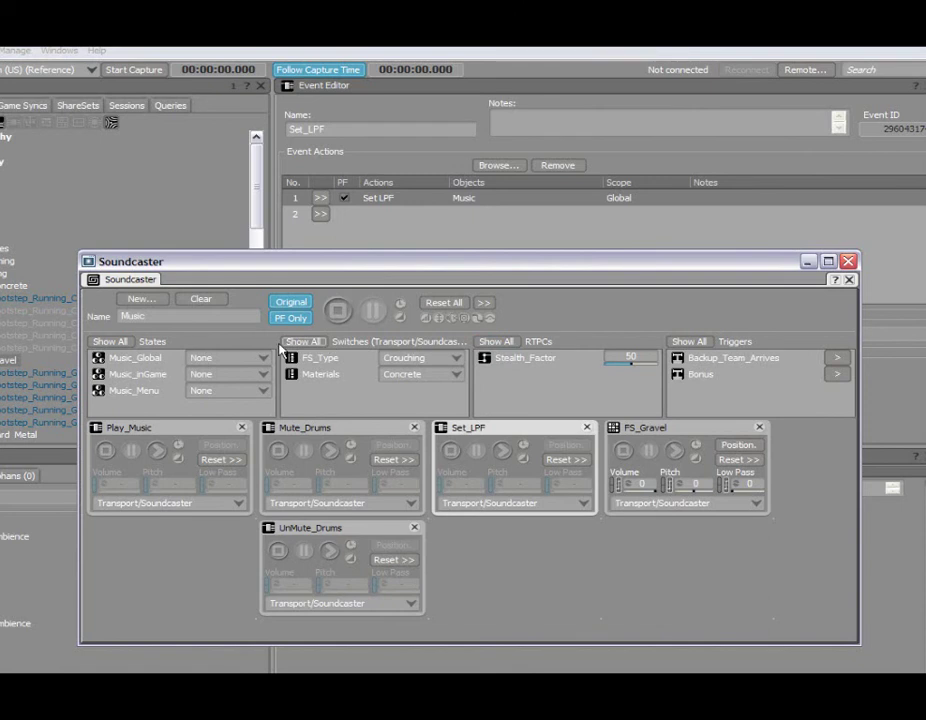